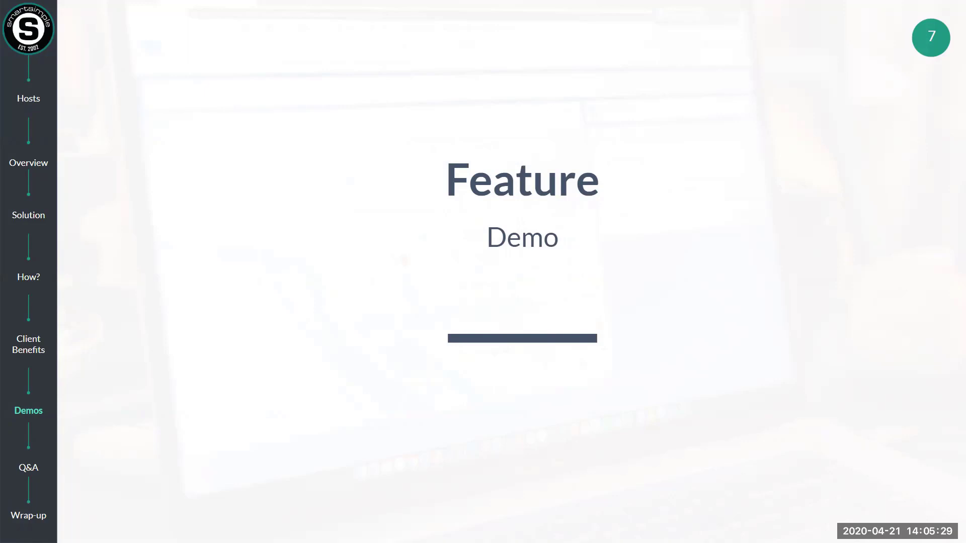
Step: Switch from the slides to the CSR360 Corporate Giving grants list in Chrome
key(alt+Tab)
key(alt+Tab)
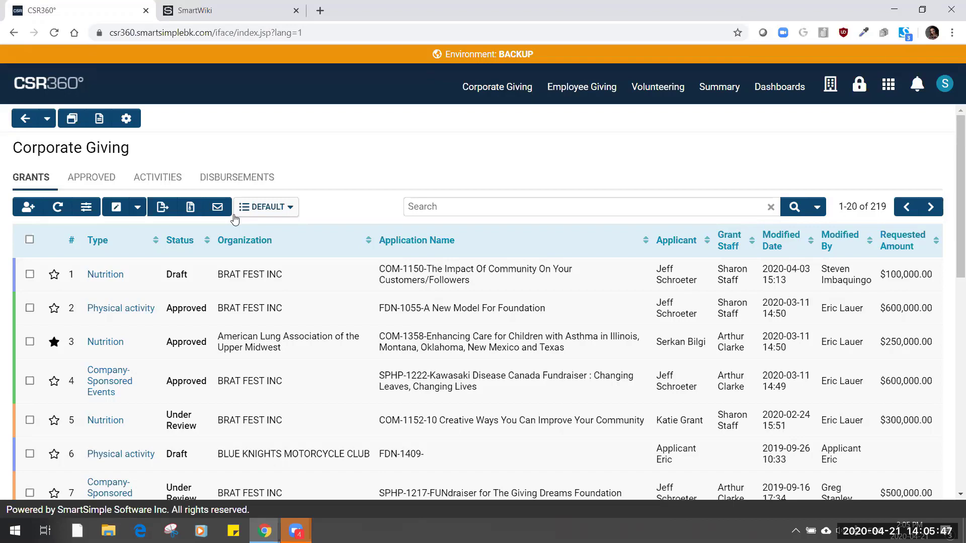
Step: Highlight 'ebk' in the CSR360 site address, then switch to the SmartSimple Wiki tab
click(188, 33)
click(190, 32)
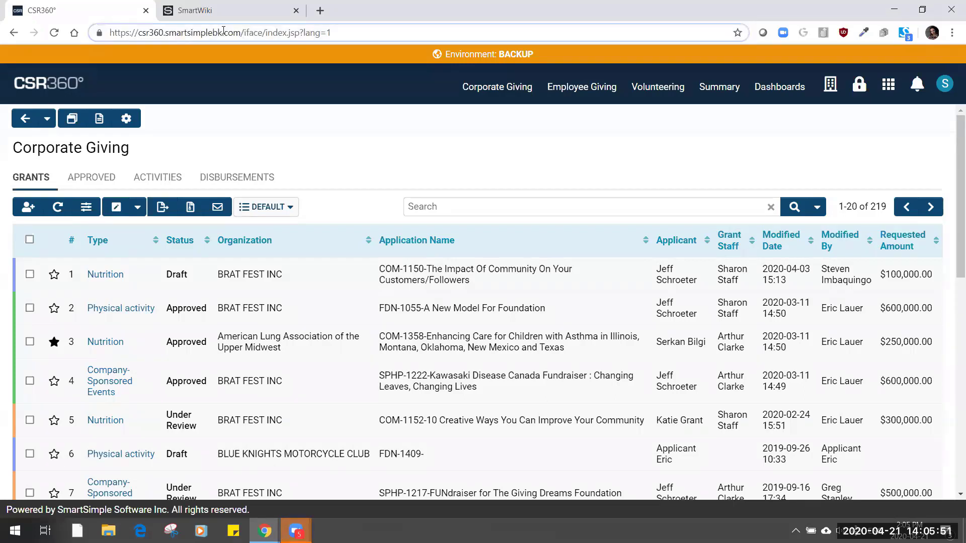
drag(209, 32, 222, 31)
click(420, 192)
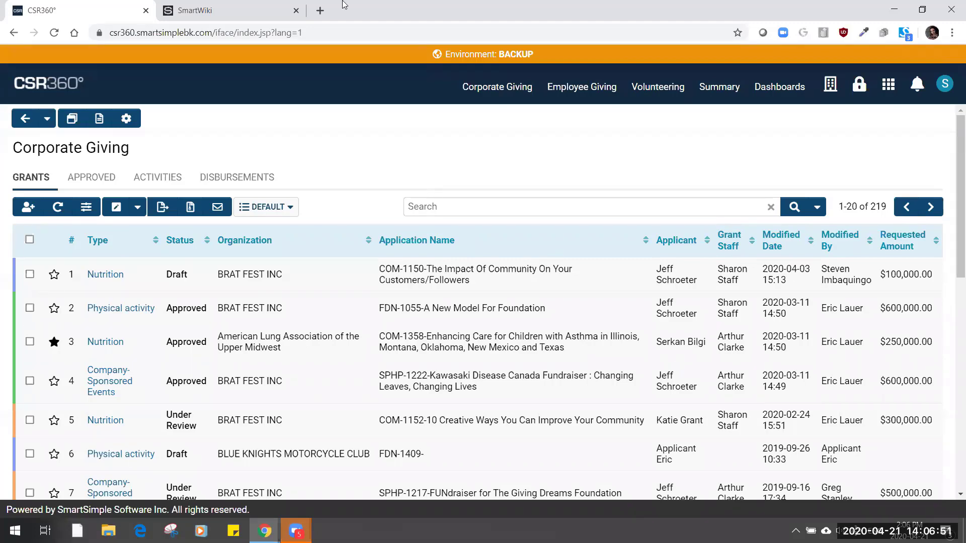
click(244, 5)
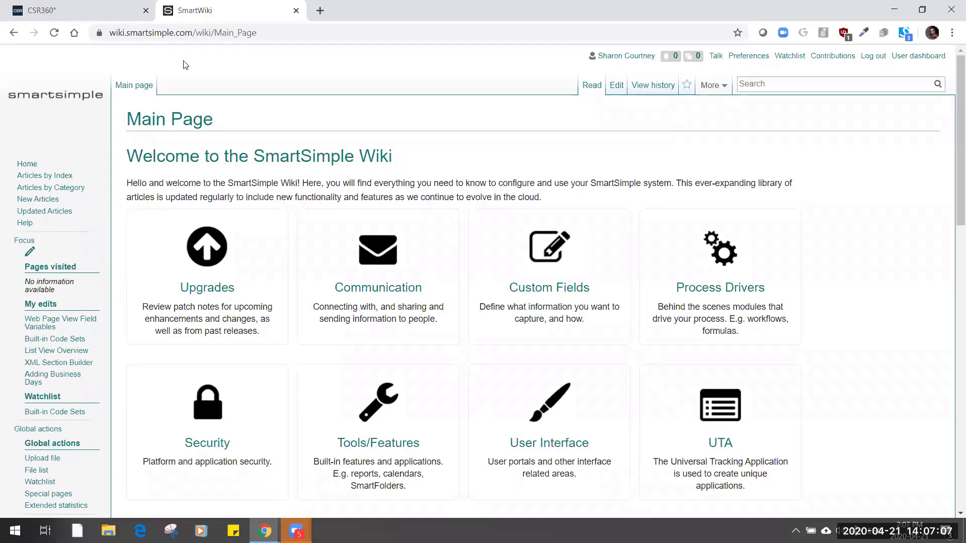
Step: Return to the CSR360 tab showing the 219-record Corporate Giving grants list
click(112, 5)
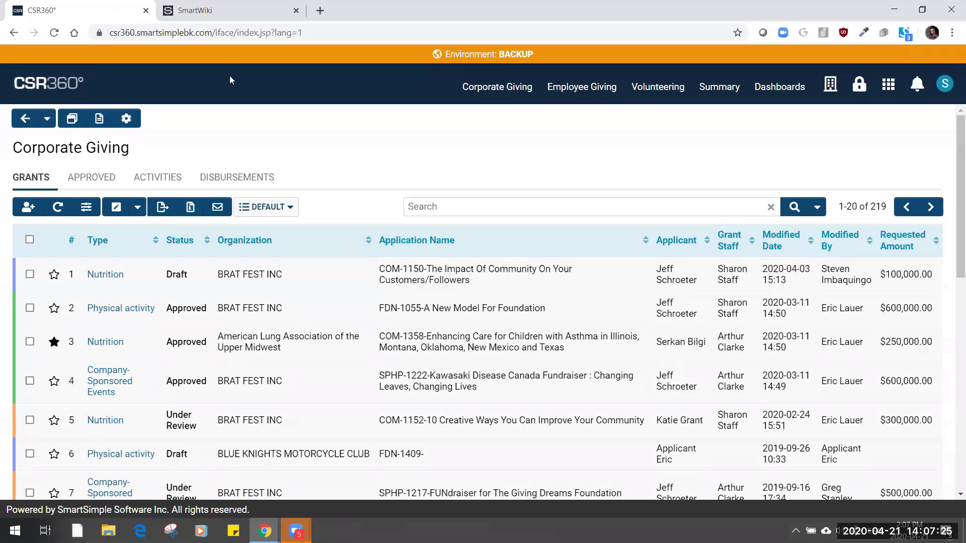
Step: Open grant FDN-1409- and review its Project Summary, including Project Title and Description
click(347, 453)
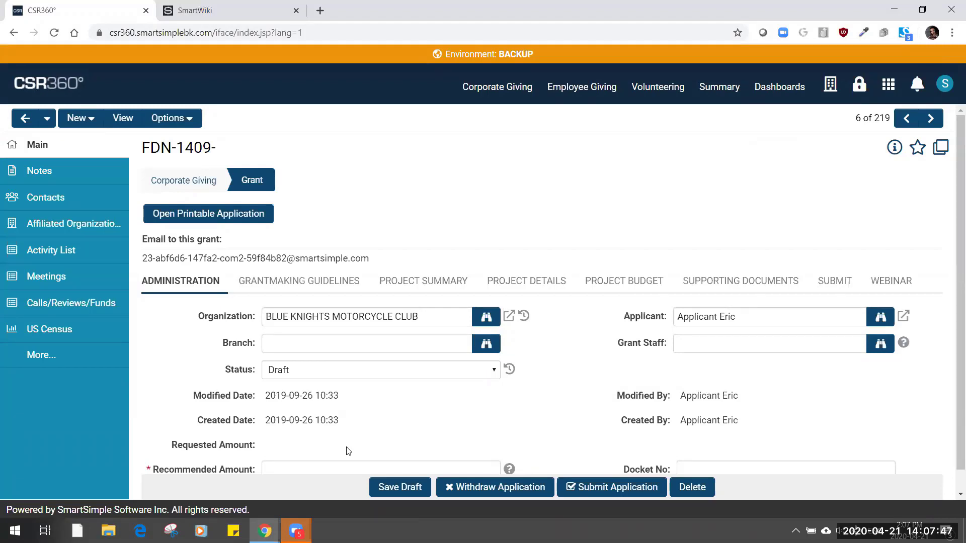
click(415, 280)
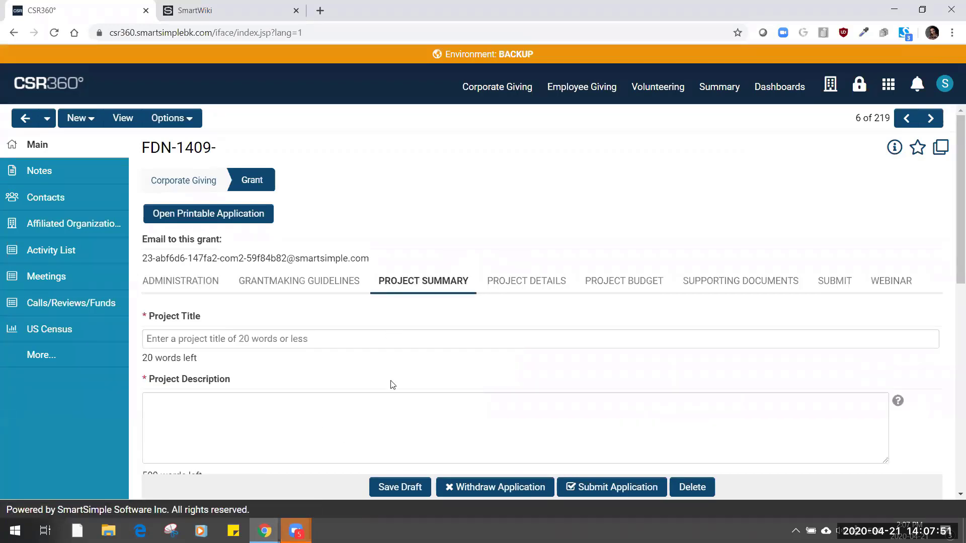
scroll(390, 383, down, 3)
scroll(390, 380, down, 5)
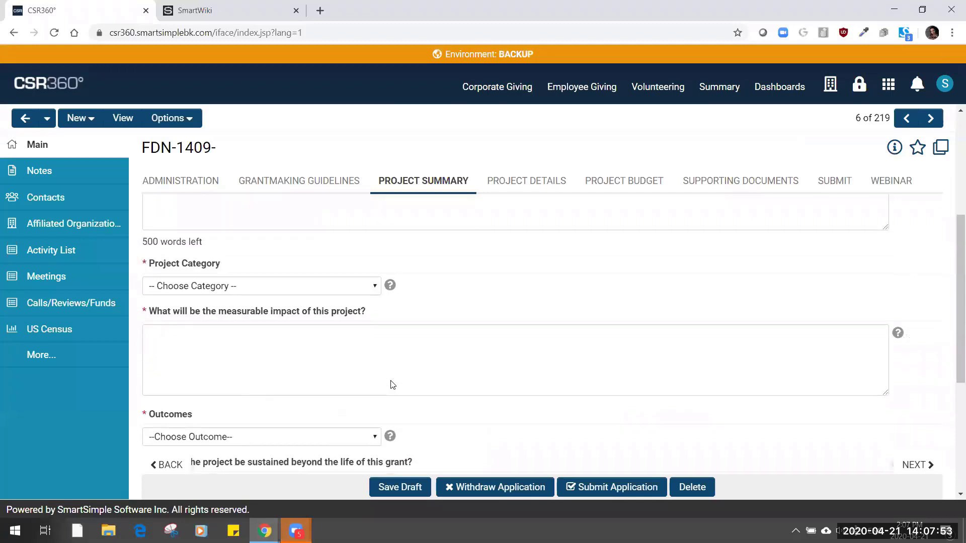
scroll(391, 380, up, 8)
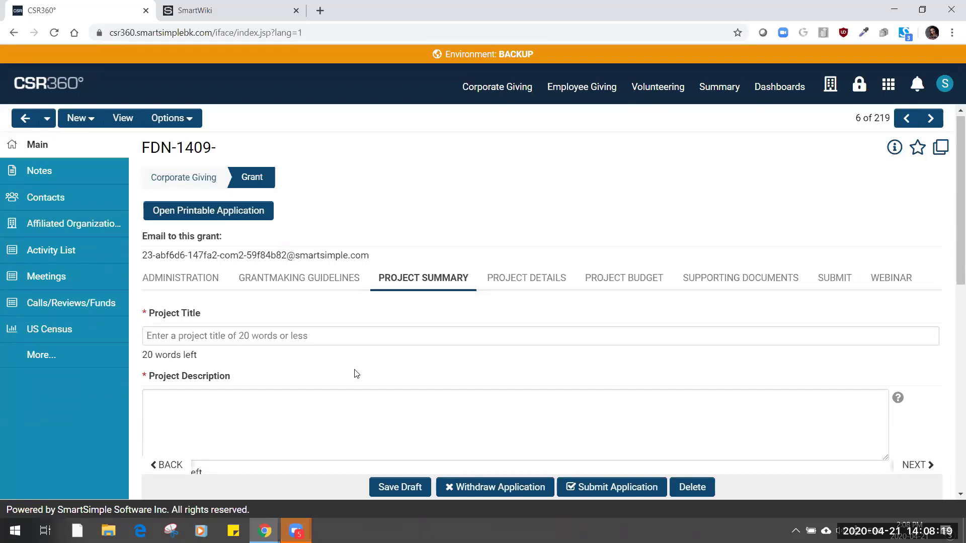
Step: Turn on Configuration Mode for grant FDN-1409- from the Options menu
click(177, 125)
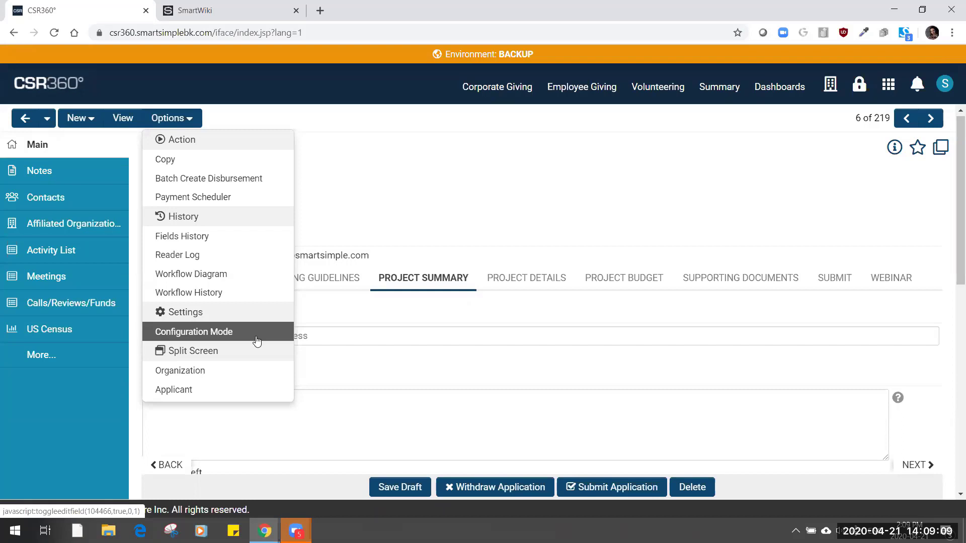
click(257, 342)
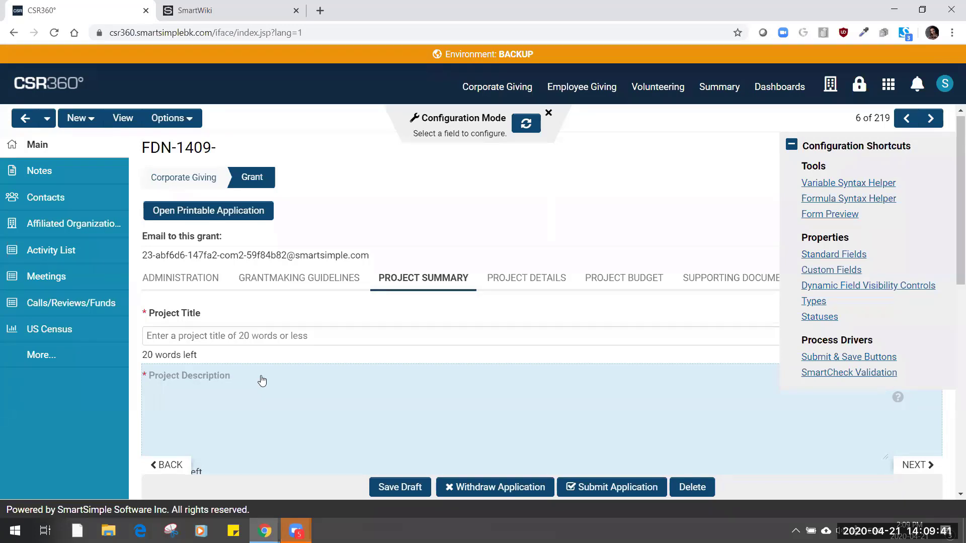
Step: View the UTA Process Flow behind the Submit Application button
drag(262, 381, 465, 119)
click(550, 108)
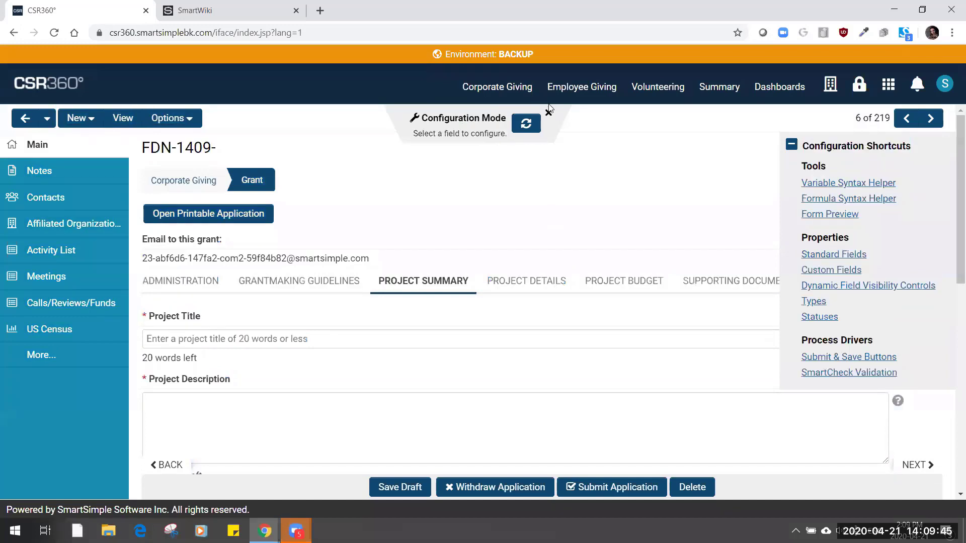
click(197, 118)
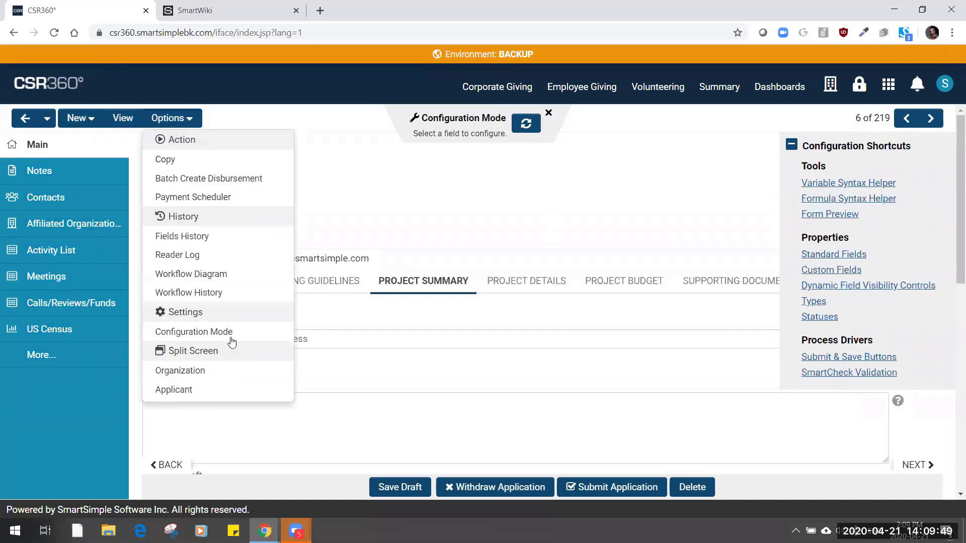
click(452, 126)
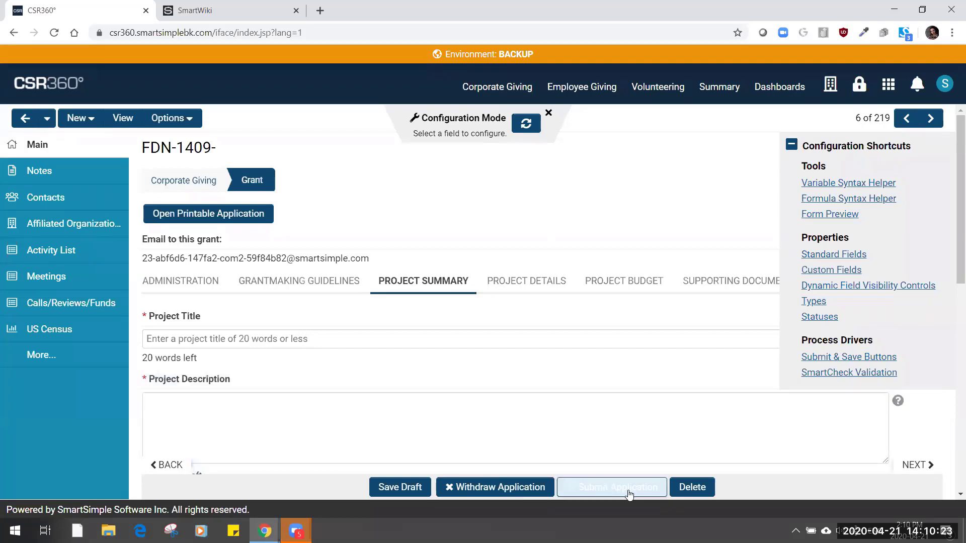
click(623, 488)
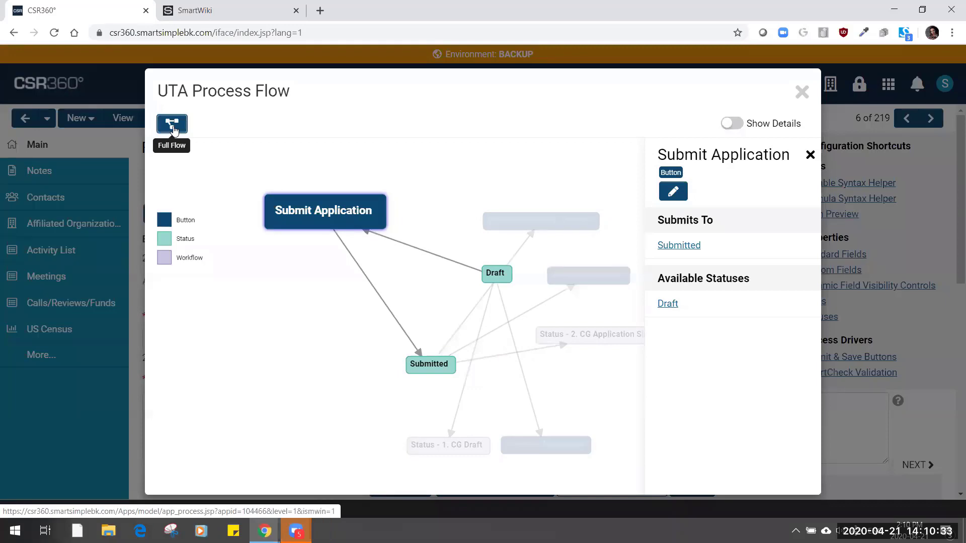
Step: Close the process flow and open Edit Custom Field for Project Description_Foundation
click(801, 92)
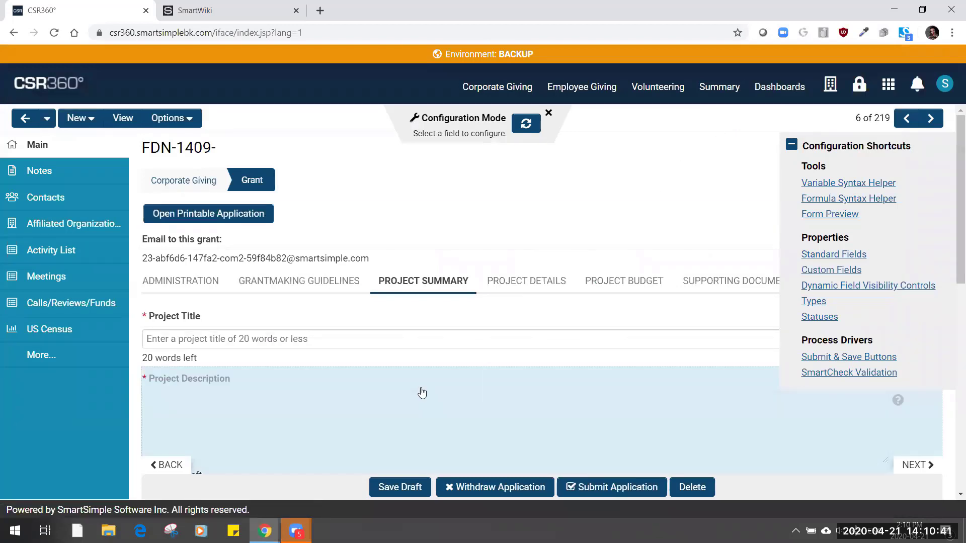
click(376, 384)
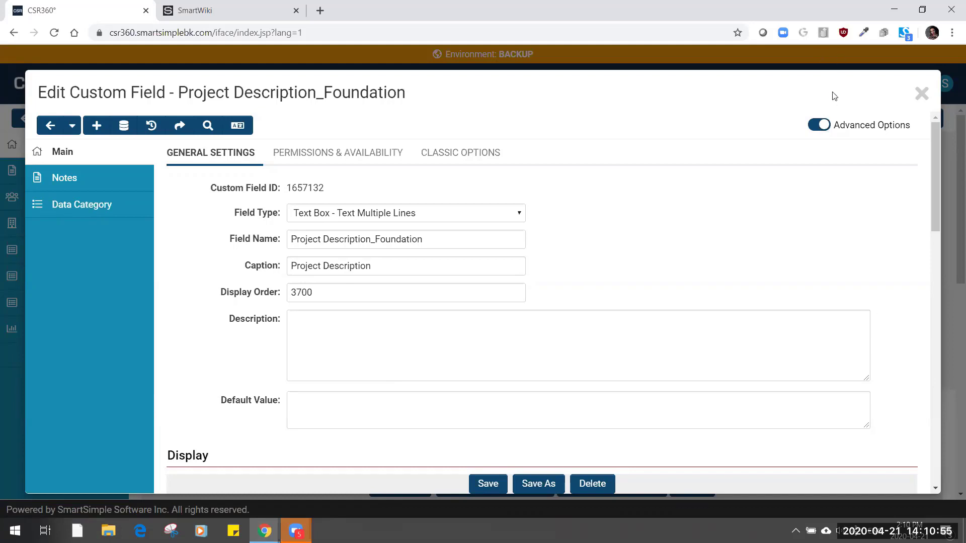
click(821, 127)
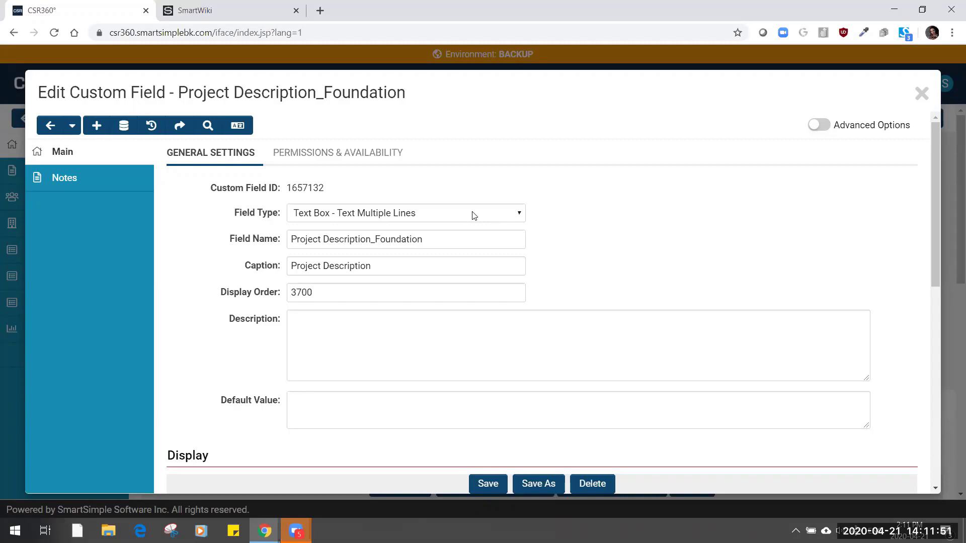
click(369, 348)
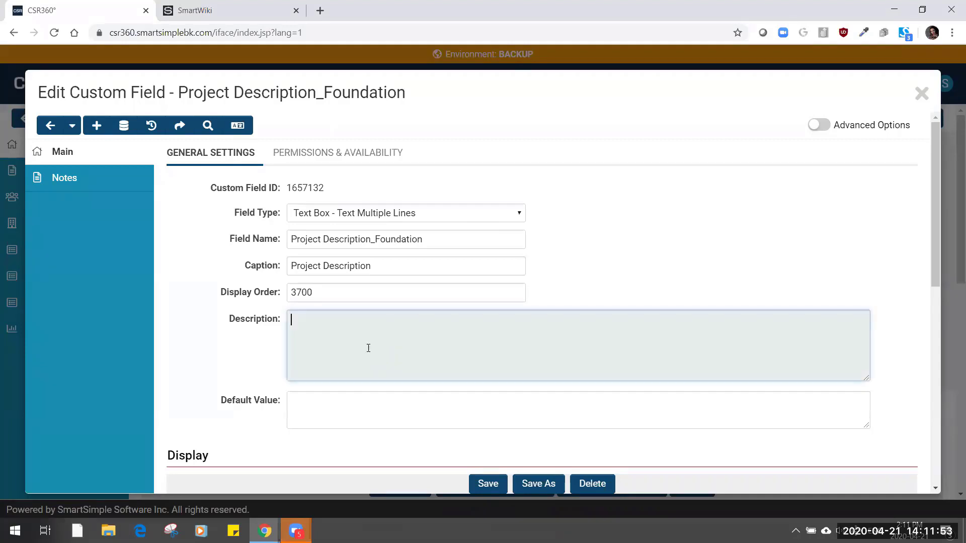
text(DO NOT DELETE)
key(ctrl+a)
key(BackSpace)
text(Demo purposes)
key(BackSpace)
key(BackSpace)
key(BackSpace)
text(se)
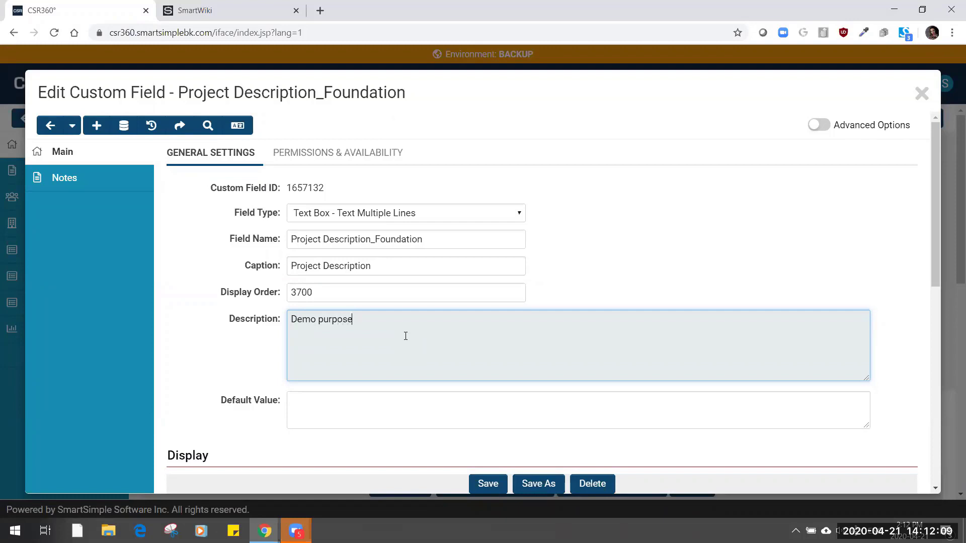
text(s)
key(ctrl+a)
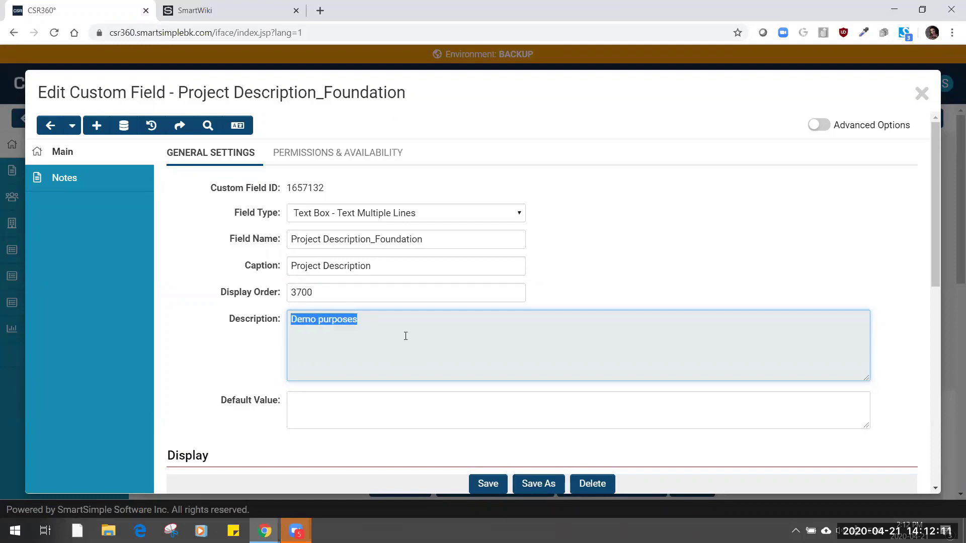
key(BackSpace)
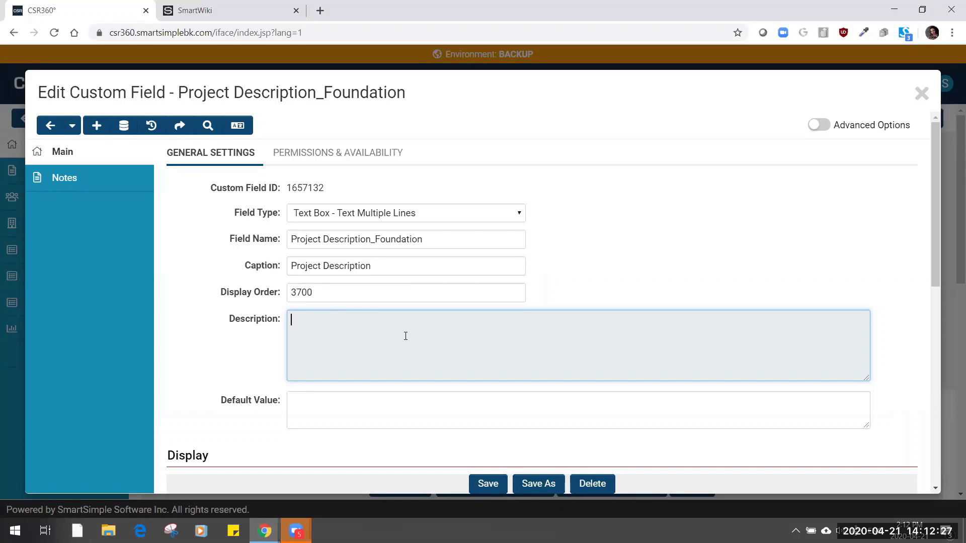
Step: Save the field note 'Updated formatting for demo purposes', then return to General Settings
click(91, 190)
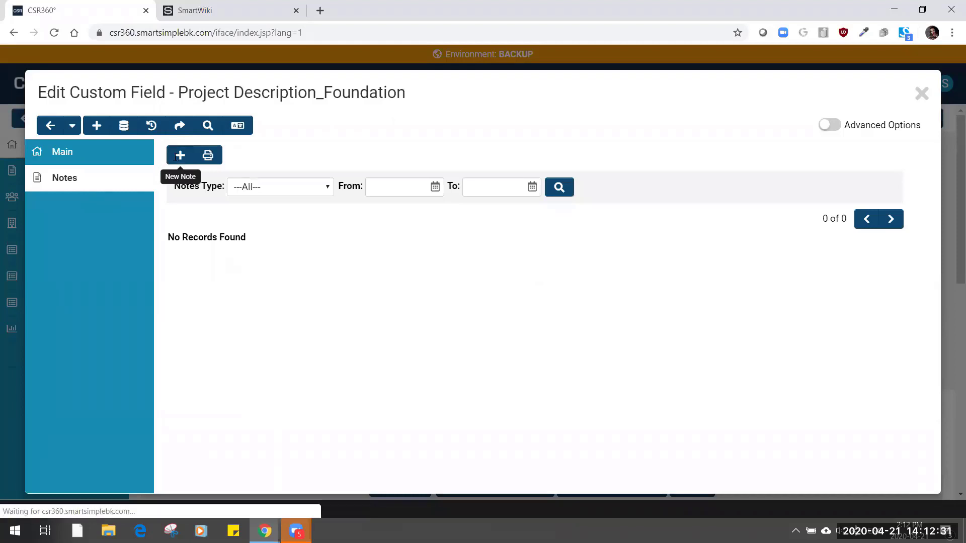
click(176, 157)
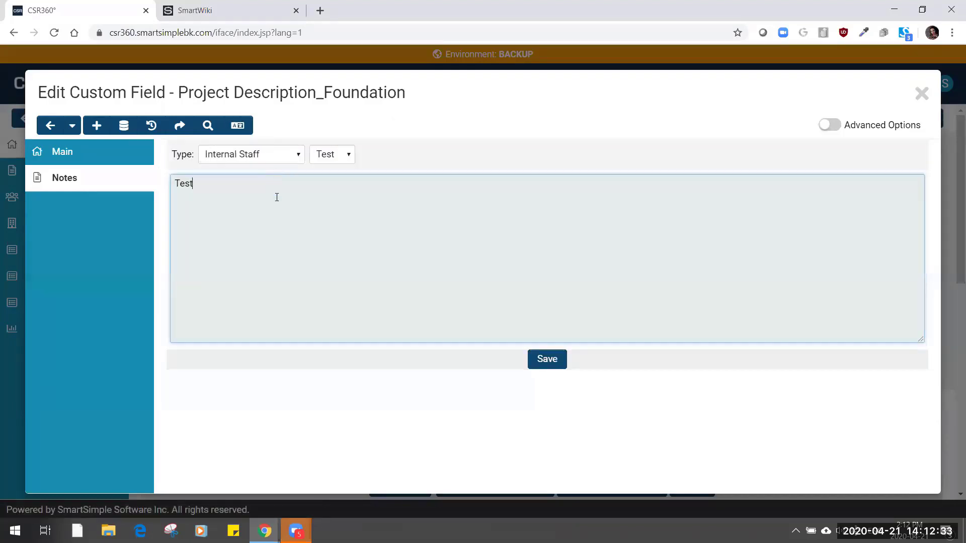
key(ctrl+a)
text(Updated formatting for d)
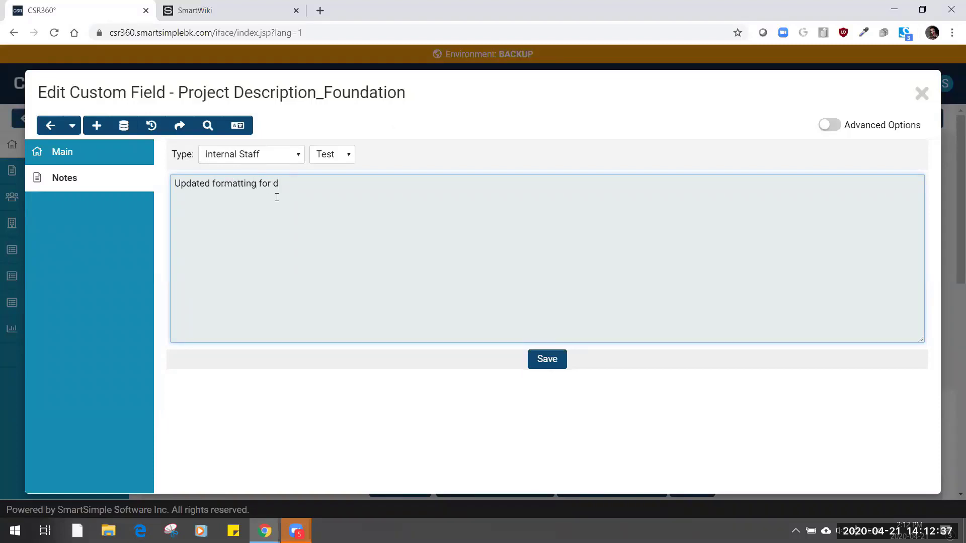
text(emo purposes)
click(552, 362)
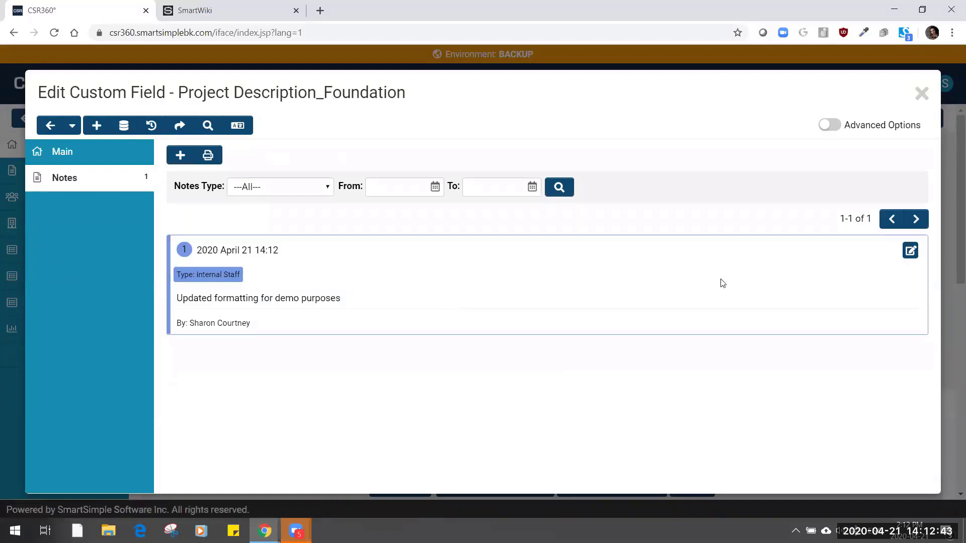
click(98, 153)
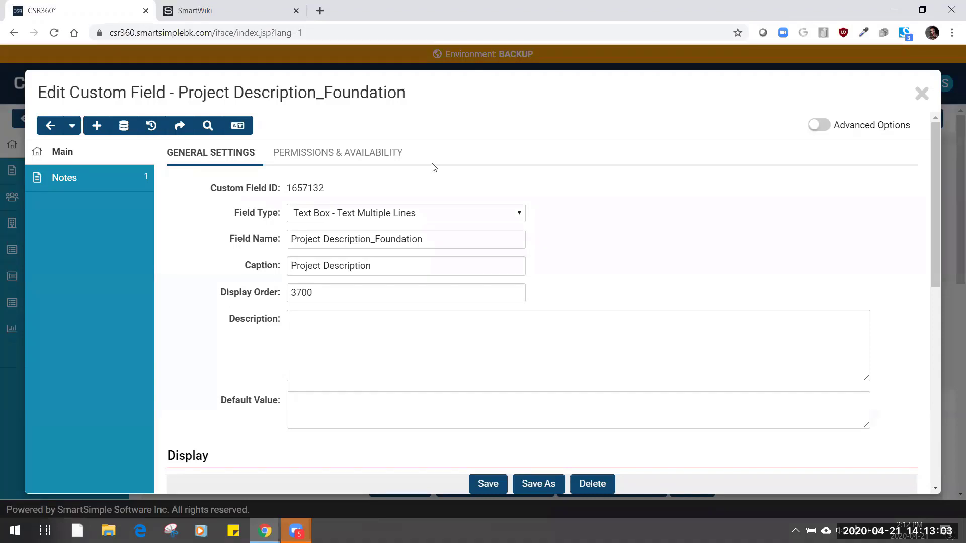
double_click(316, 189)
click(655, 207)
double_click(313, 186)
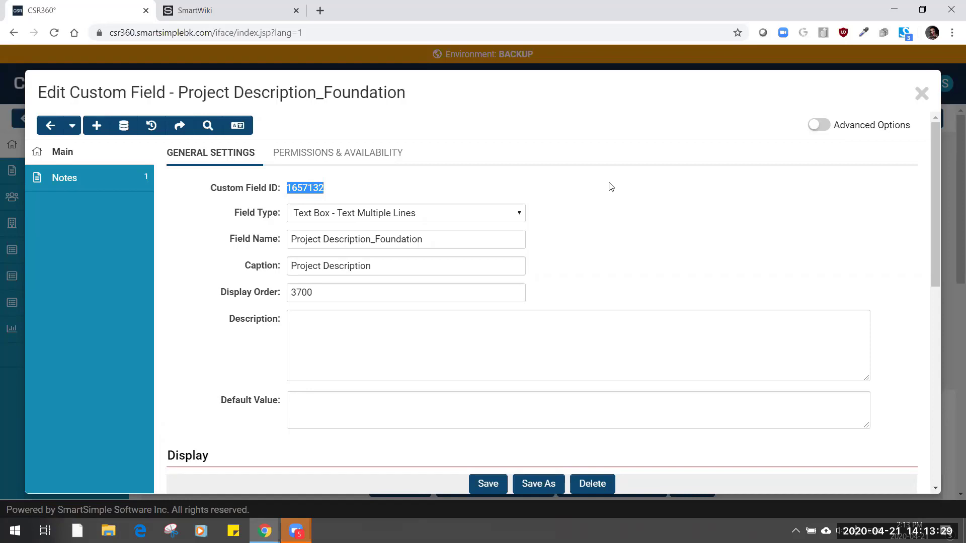
double_click(470, 238)
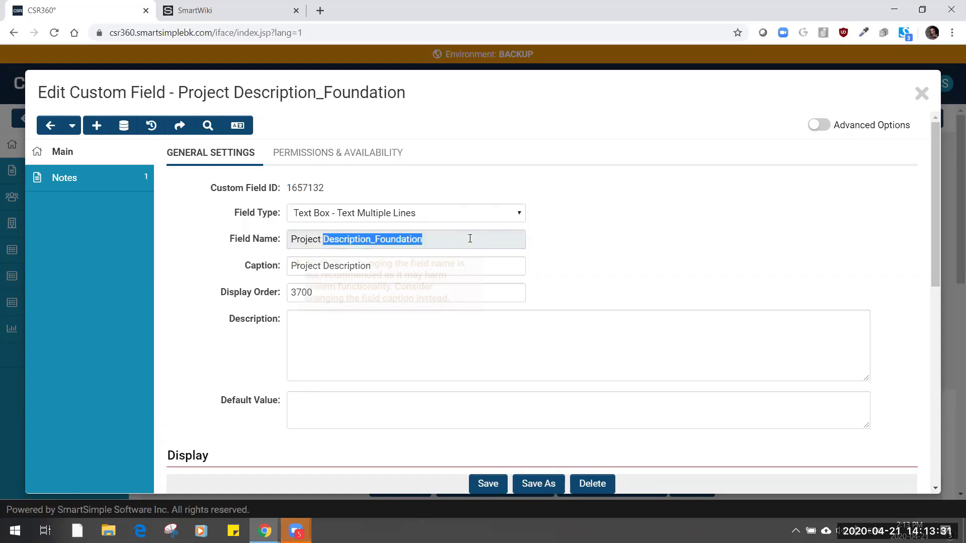
click(587, 238)
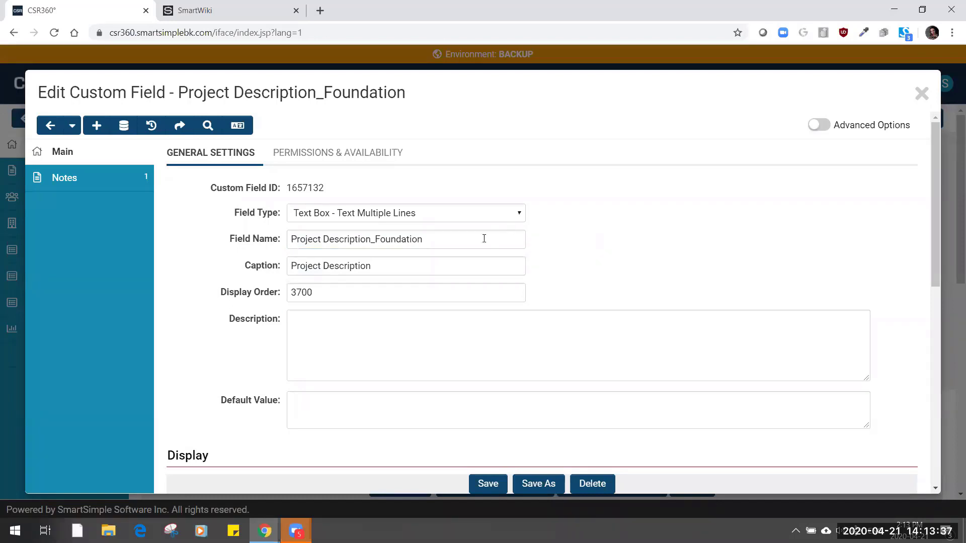
click(472, 238)
double_click(405, 266)
click(404, 266)
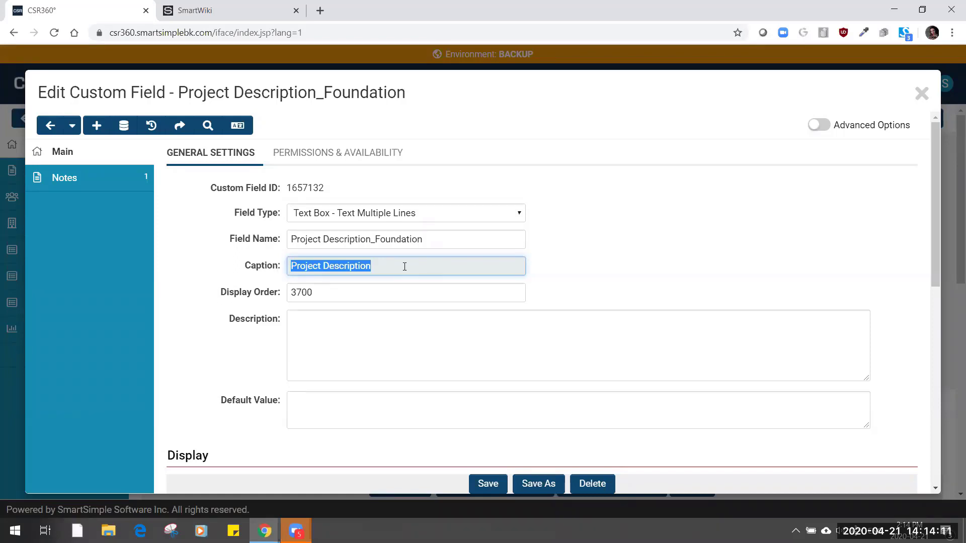
click(450, 215)
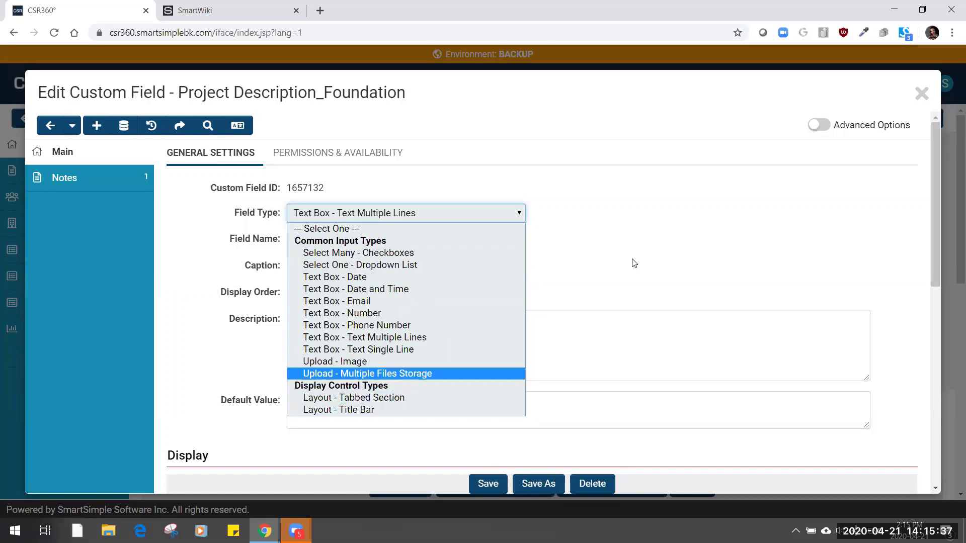
click(654, 257)
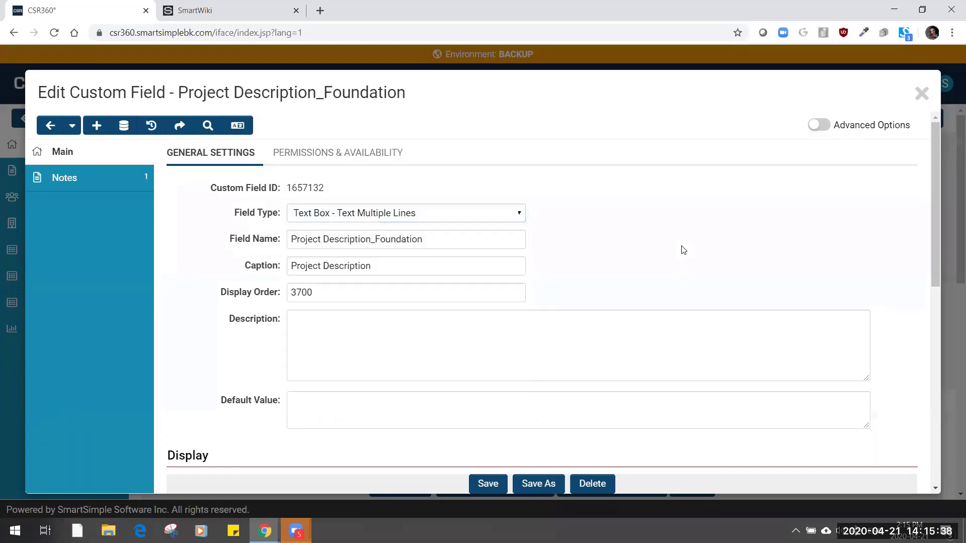
double_click(384, 295)
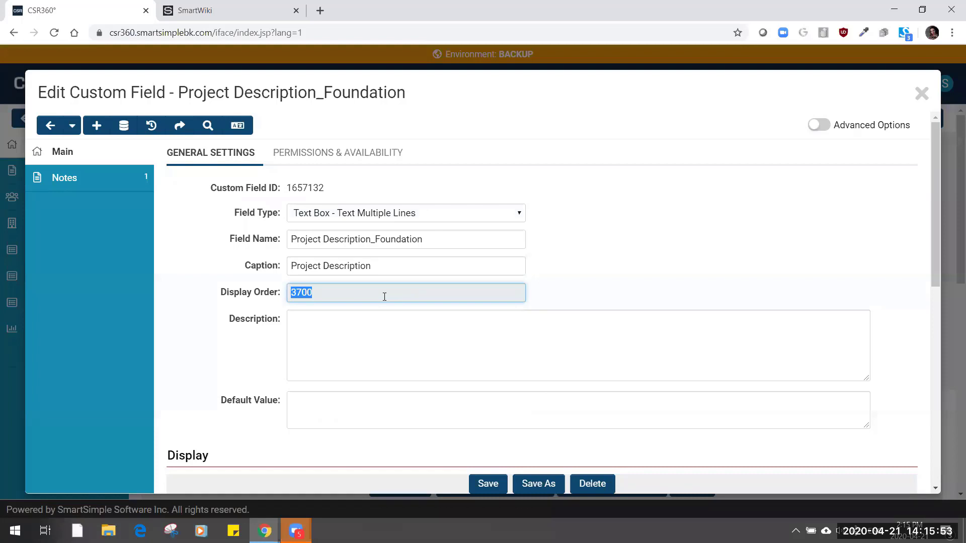
click(675, 235)
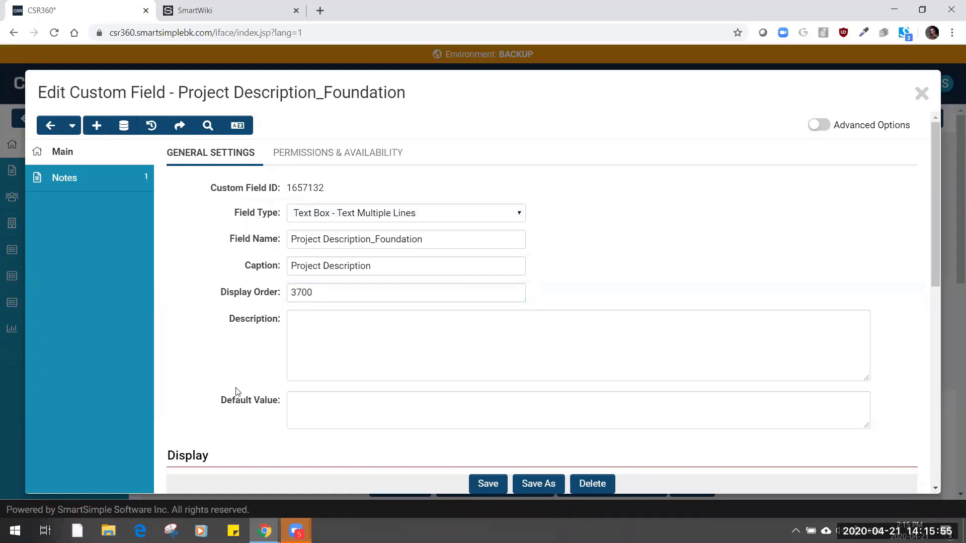
Step: Copy the Tool Tip sentence into the field's Instructions and start a new line
scroll(273, 369, down, 4)
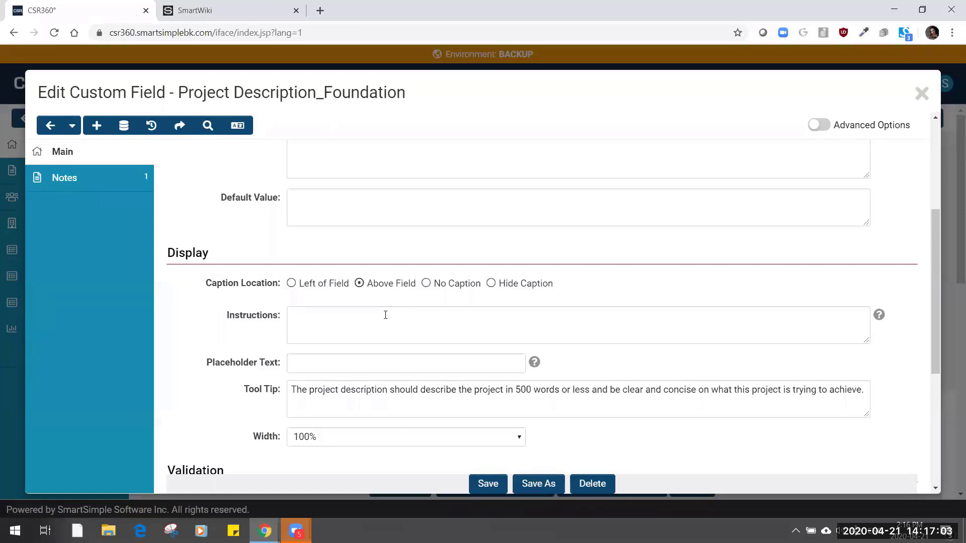
triple_click(431, 397)
key(ctrl+c)
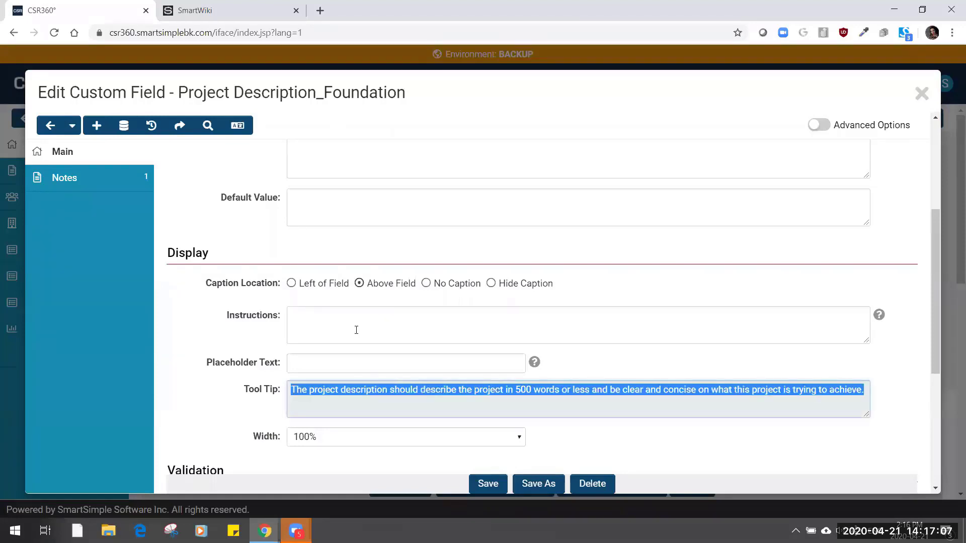
click(356, 330)
key(ctrl+v)
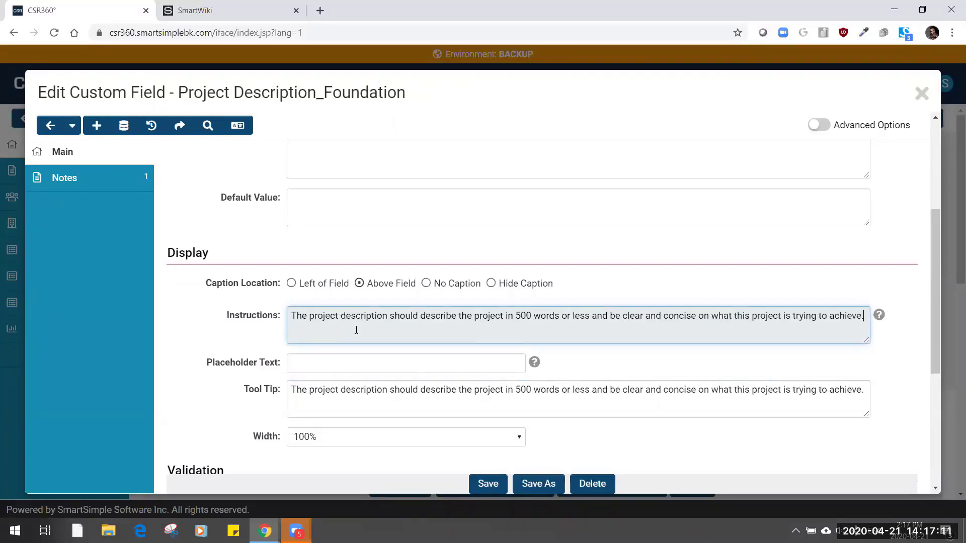
key(Return)
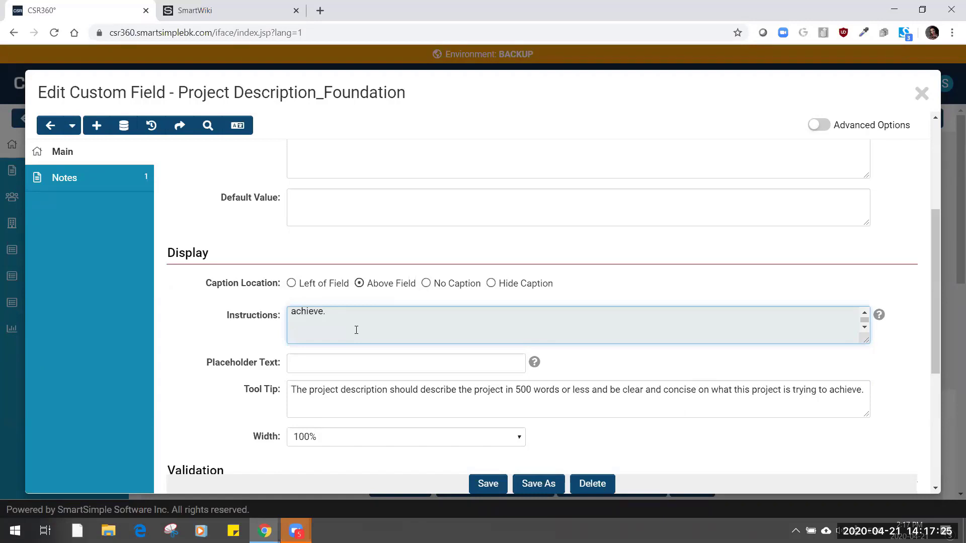
Step: Add 'Please download our guidelines' with an <a href="file link"> link tag
text(Please download our <?)
key(BackSpace)
text(>)
key(Left)
text(a href="")
key(Left)
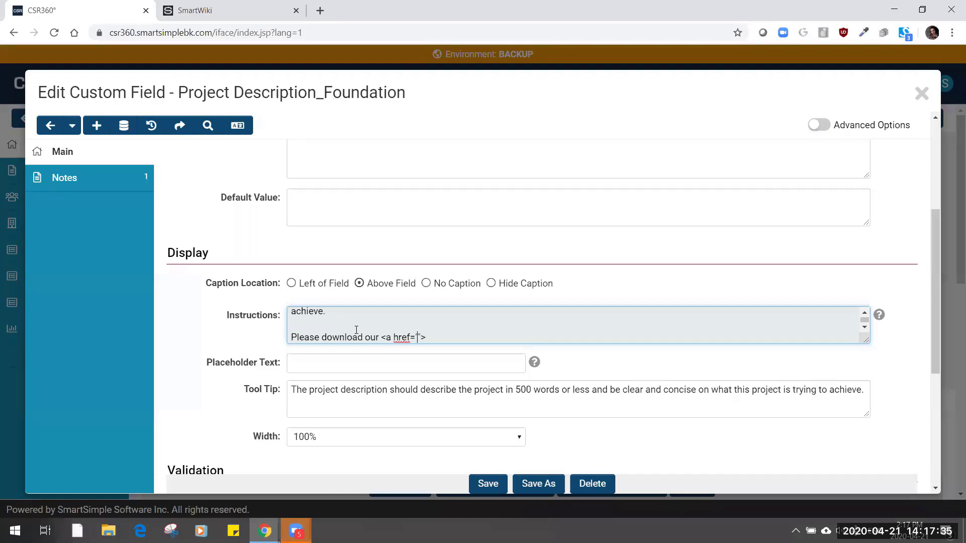
text(file link)
key(End)
text(guidelines)
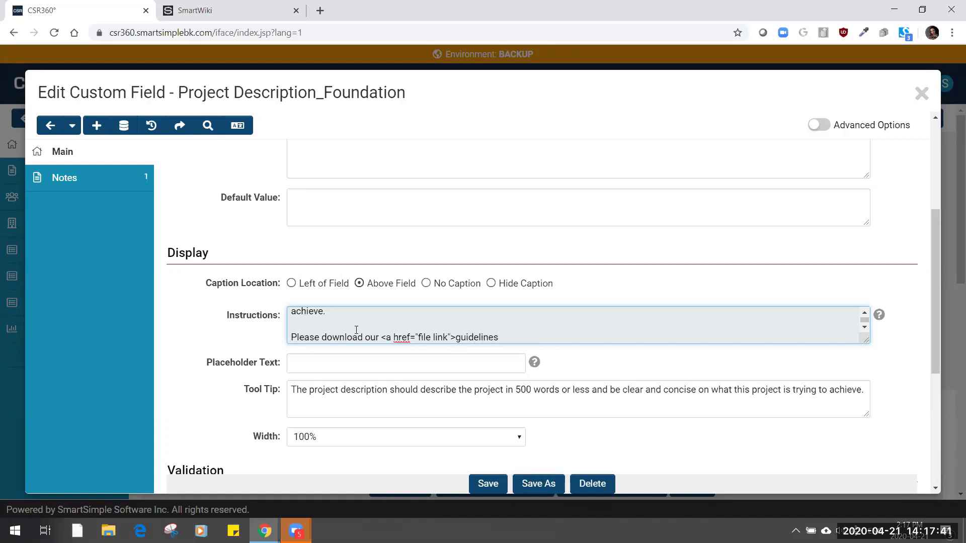
text(<>/a>)
click(365, 323)
text(As this is a)
text( @typ@)
key(Left)
text(type)
key(Right)
text(app)
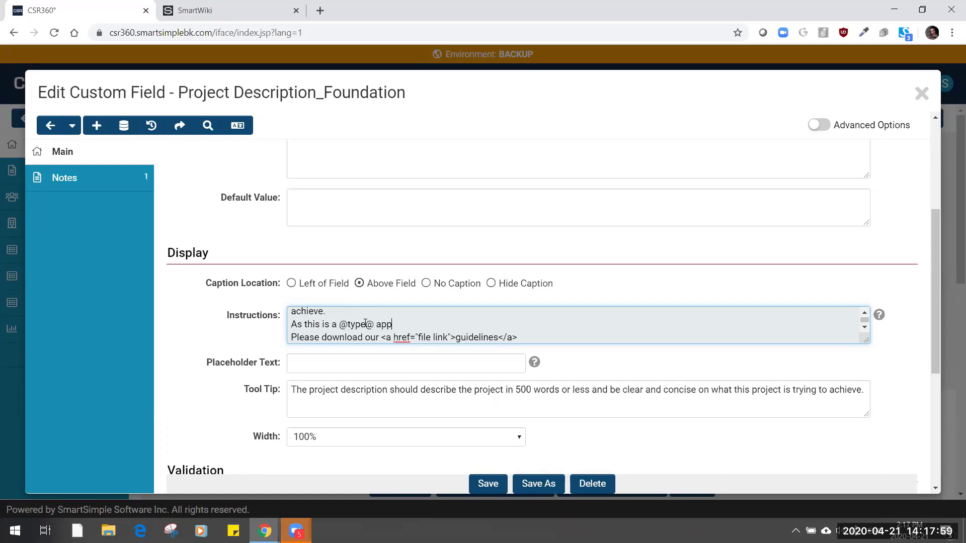
text(lication, you nee)
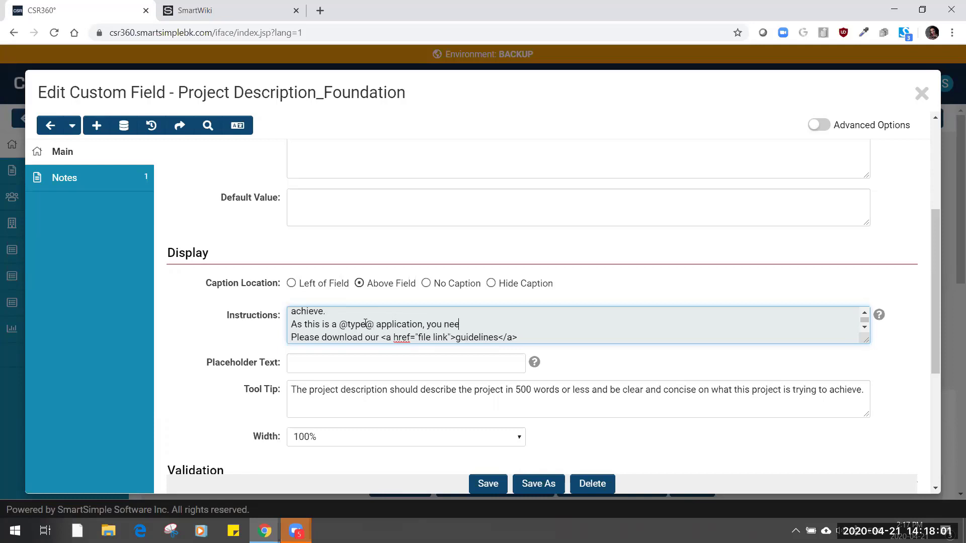
text(d to make sure this has 500 )
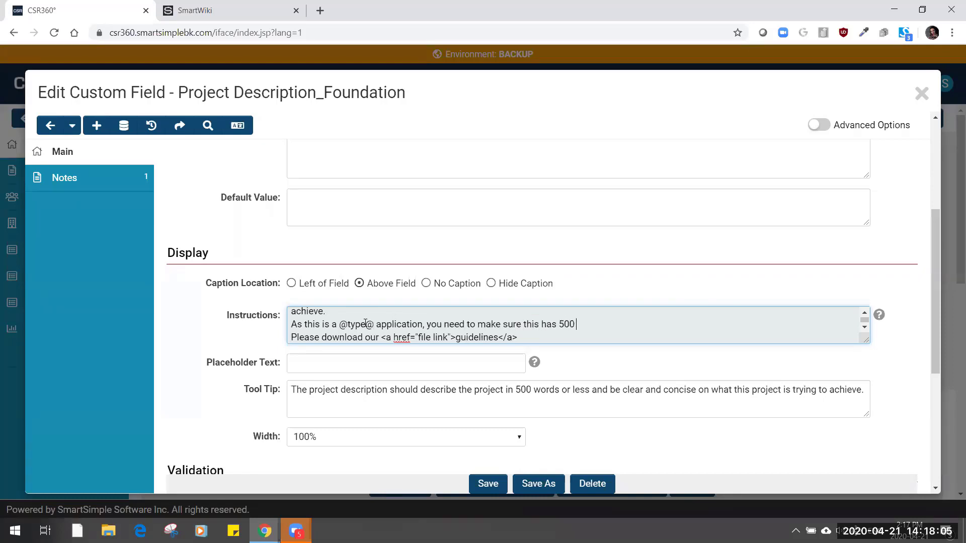
text(words max.)
Step: Enter 'Type here' as the Project Description field's Placeholder Text
click(297, 361)
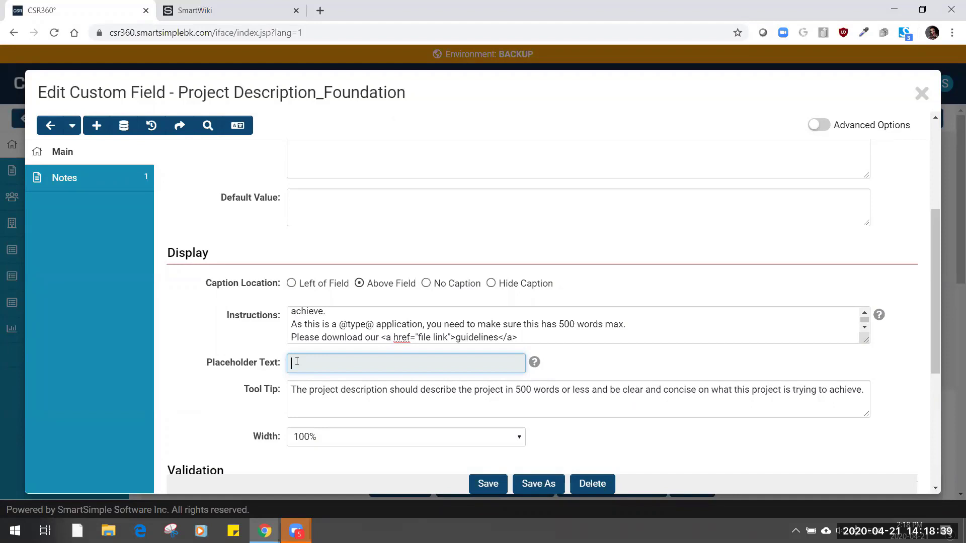
text(Type here)
mouse_move(879, 315)
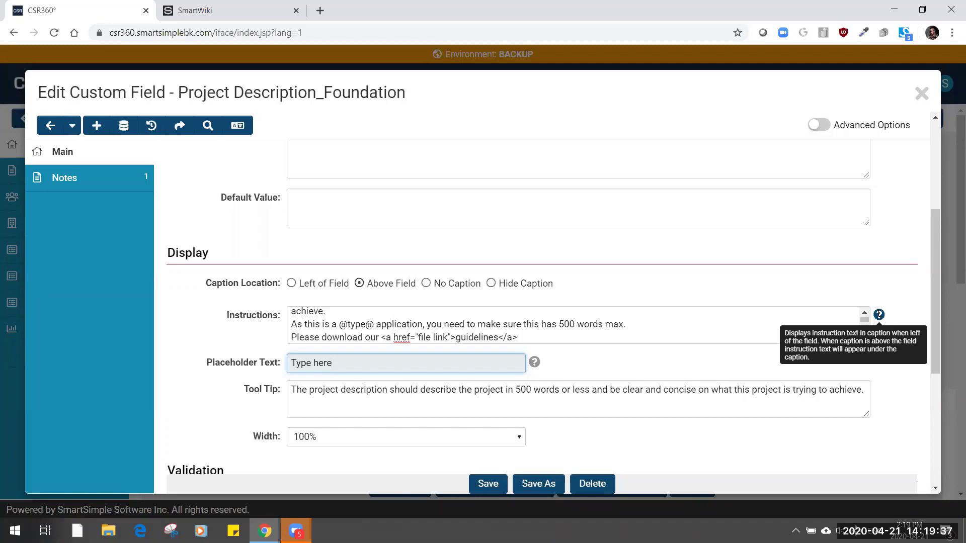
Step: Set the Project Description field width to Full and review the Validation section
click(503, 436)
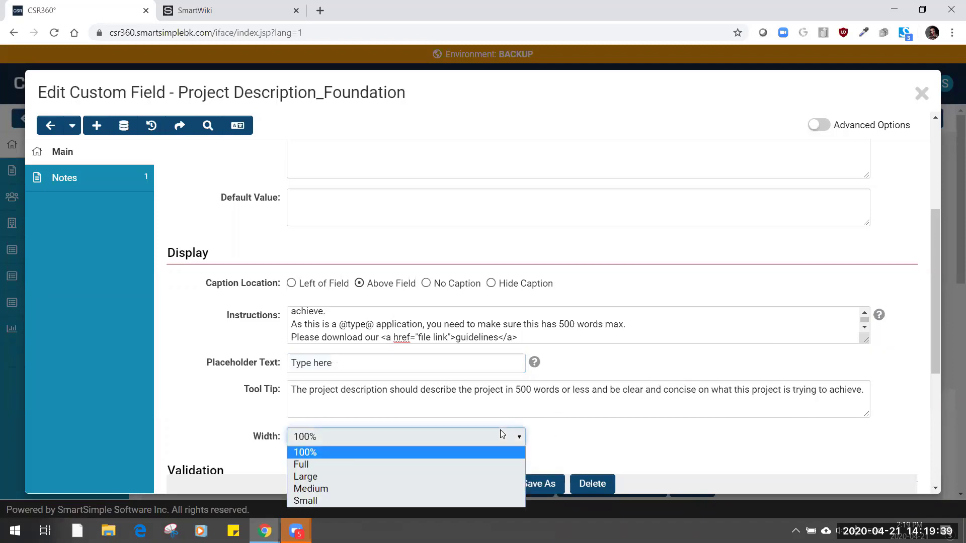
click(437, 463)
scroll(629, 418, down, 3)
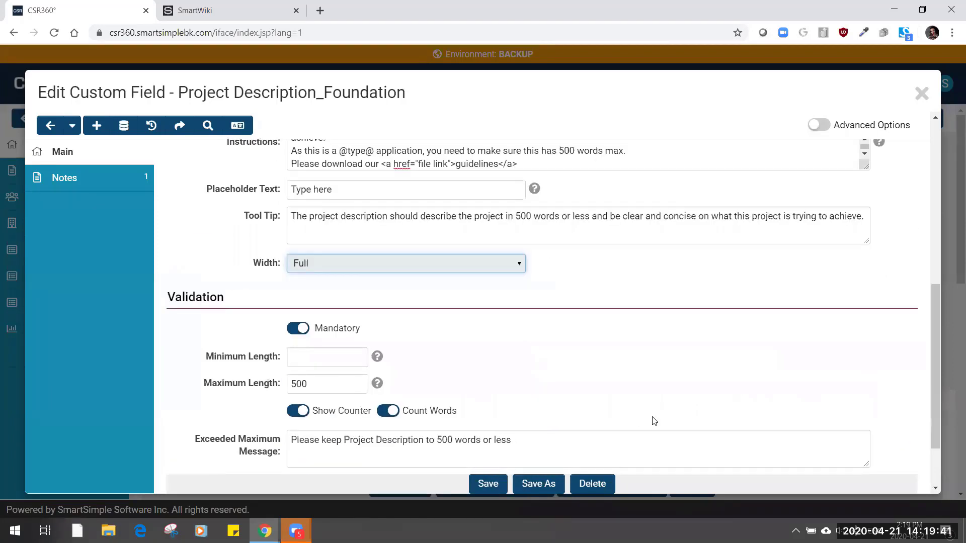
drag(166, 288, 225, 298)
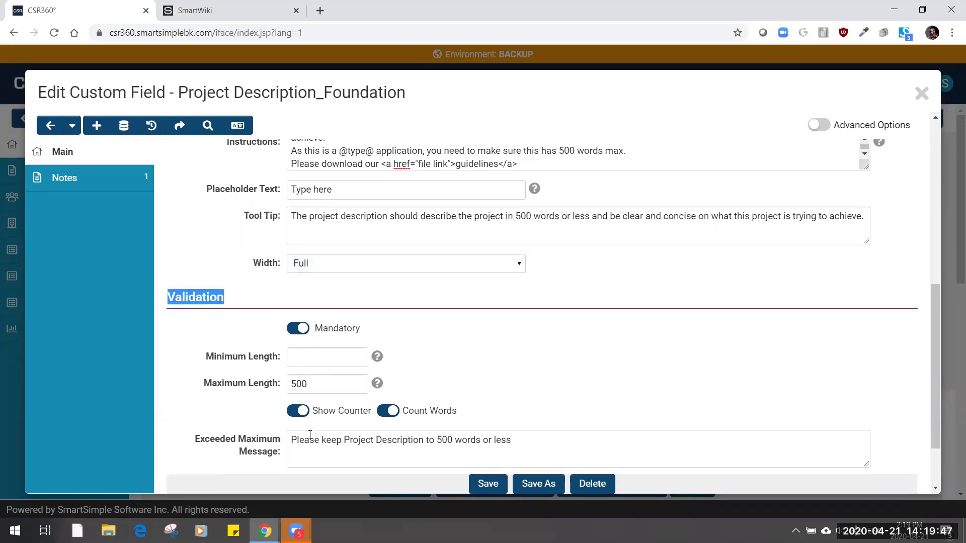
Step: Keep word counting on, check the exceeded-length message, and enable Track Changes for the field
click(390, 411)
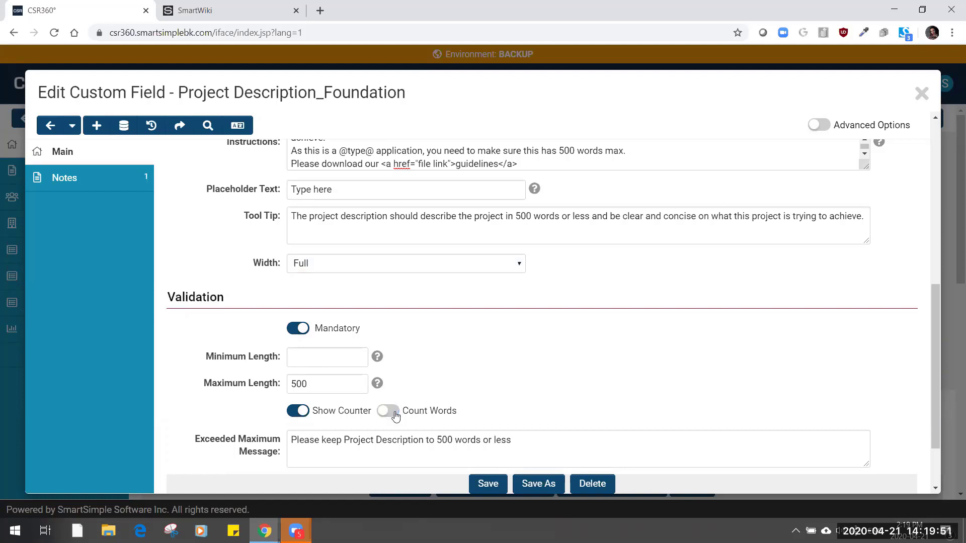
click(395, 415)
scroll(470, 401, down, 2)
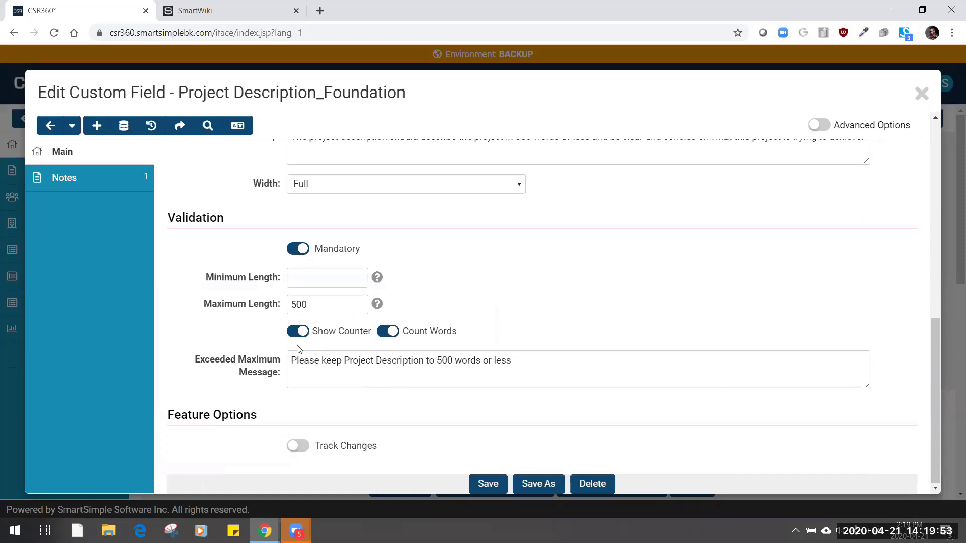
triple_click(338, 357)
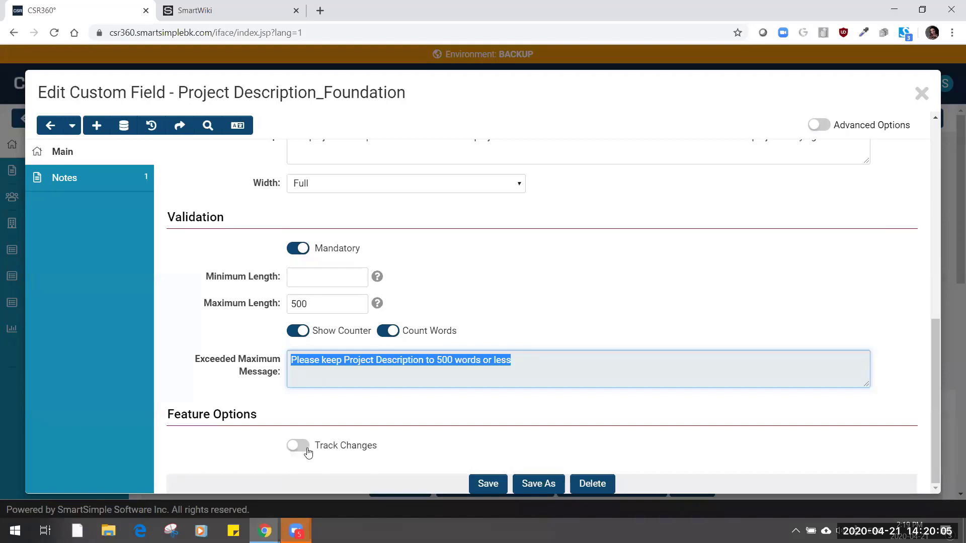
click(300, 452)
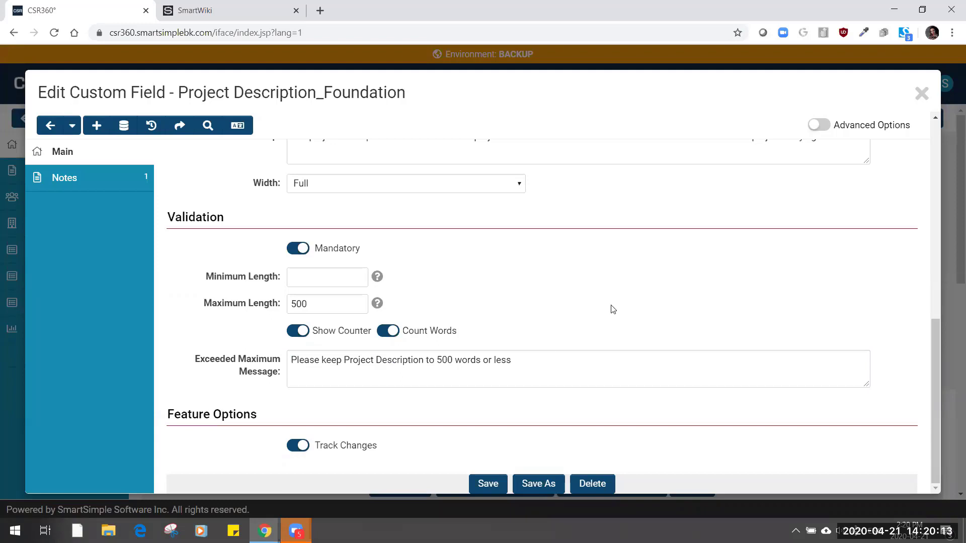
scroll(613, 309, up, 3)
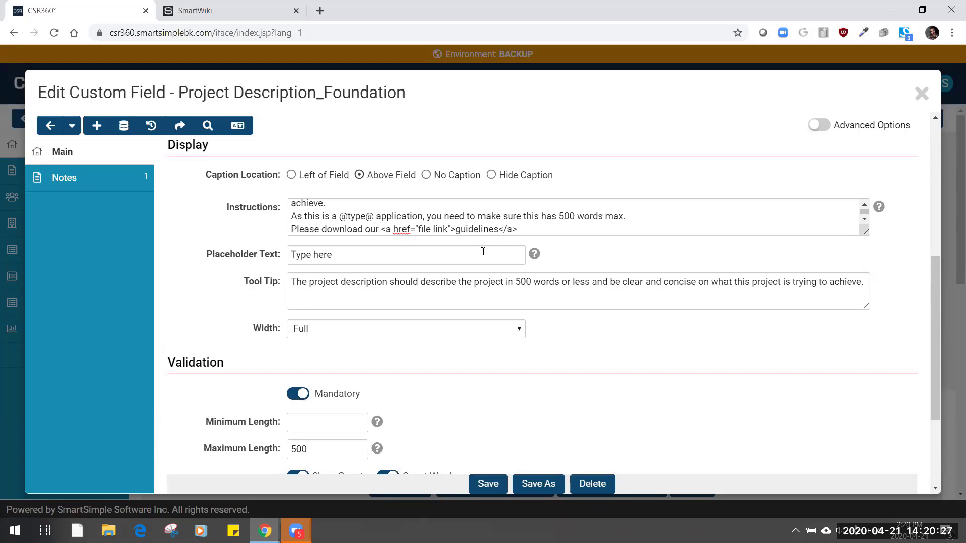
Step: Check the Permissions & Availability settings, then save the field from General Settings
scroll(546, 365, up, 6)
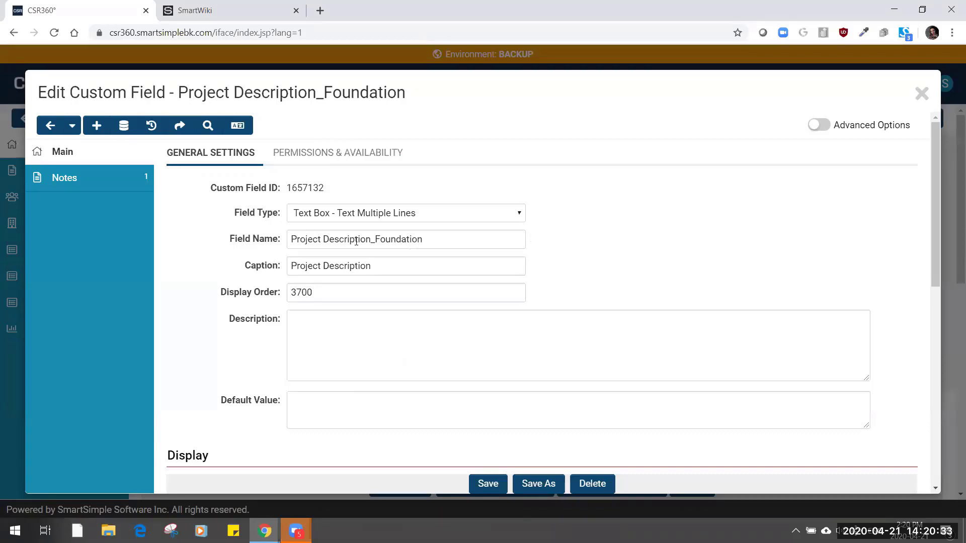
click(380, 151)
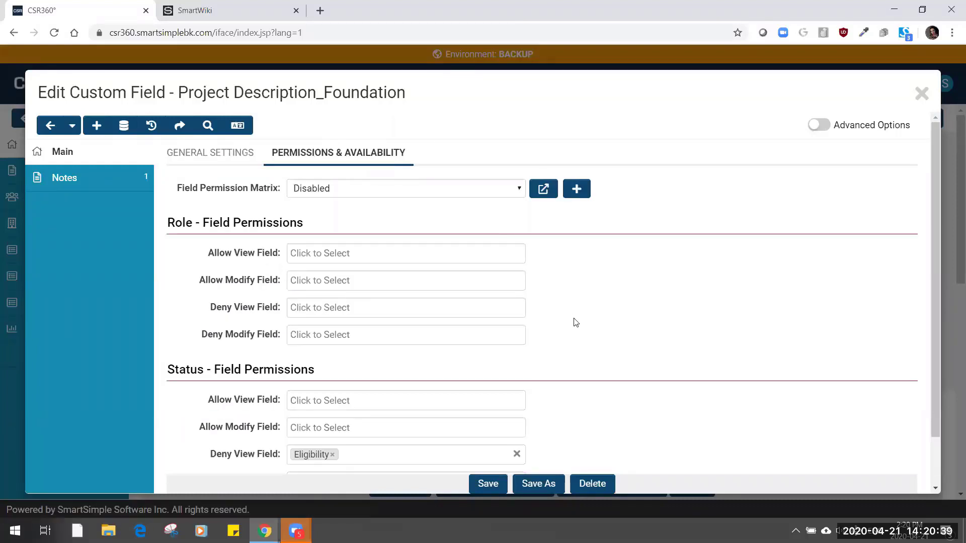
scroll(576, 322, down, 1)
scroll(306, 334, up, 1)
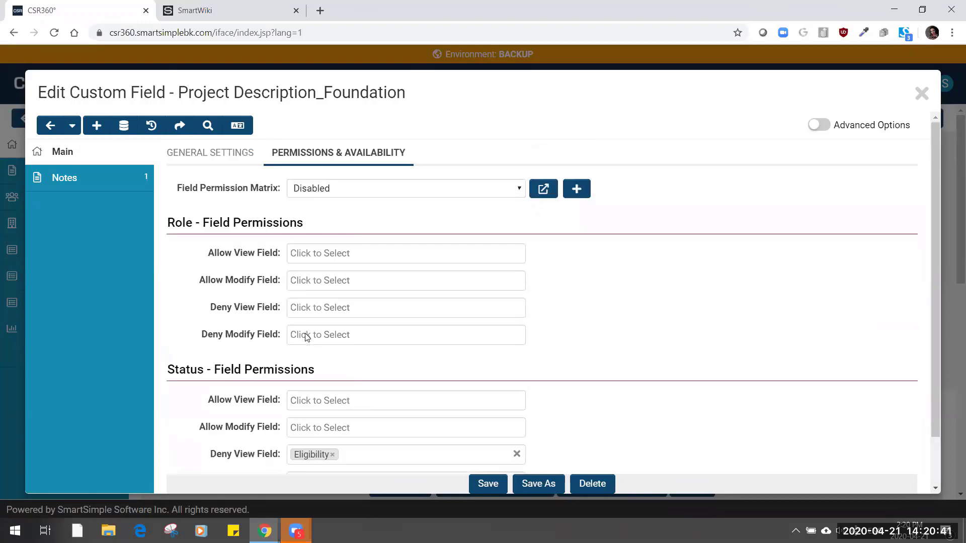
click(217, 156)
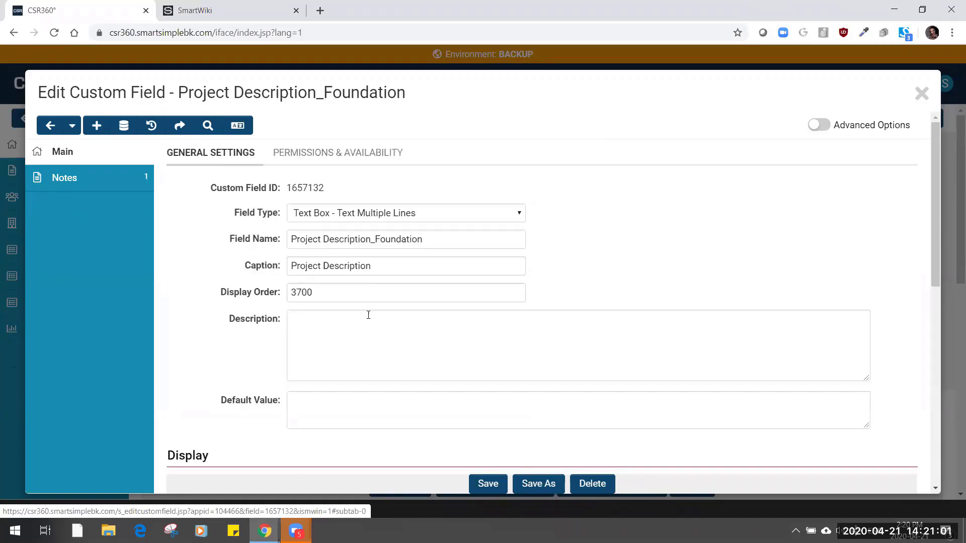
click(492, 483)
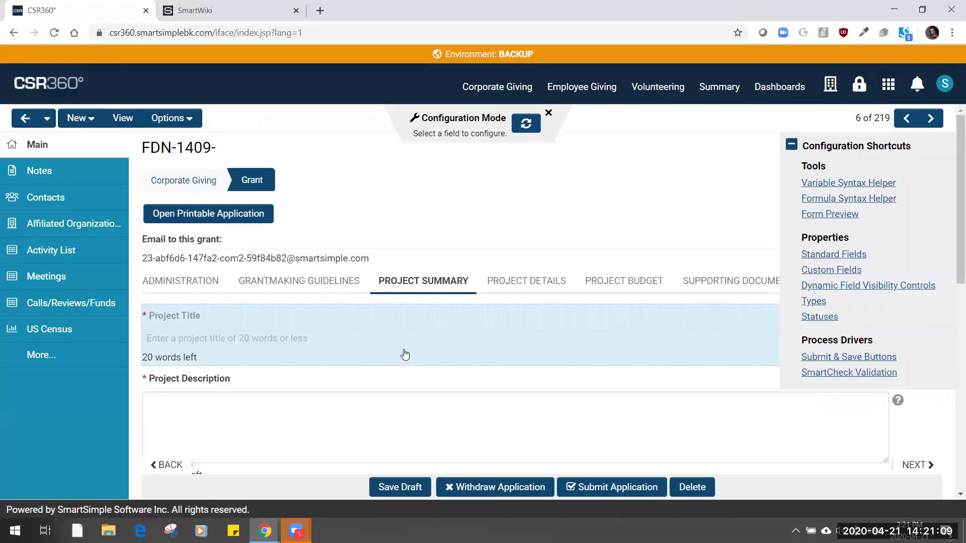
Step: Reload the grant frame and exit Configuration Mode
right_click(404, 351)
click(483, 322)
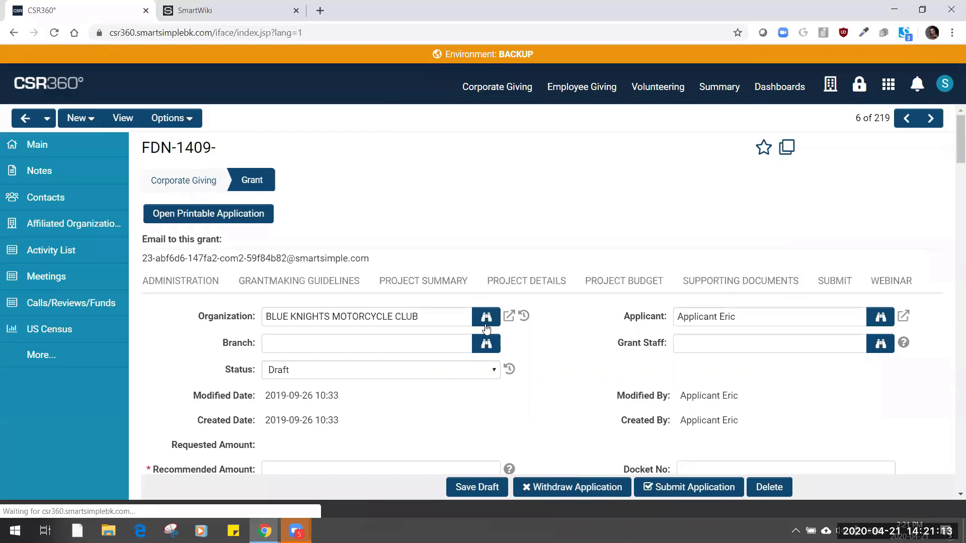
click(549, 114)
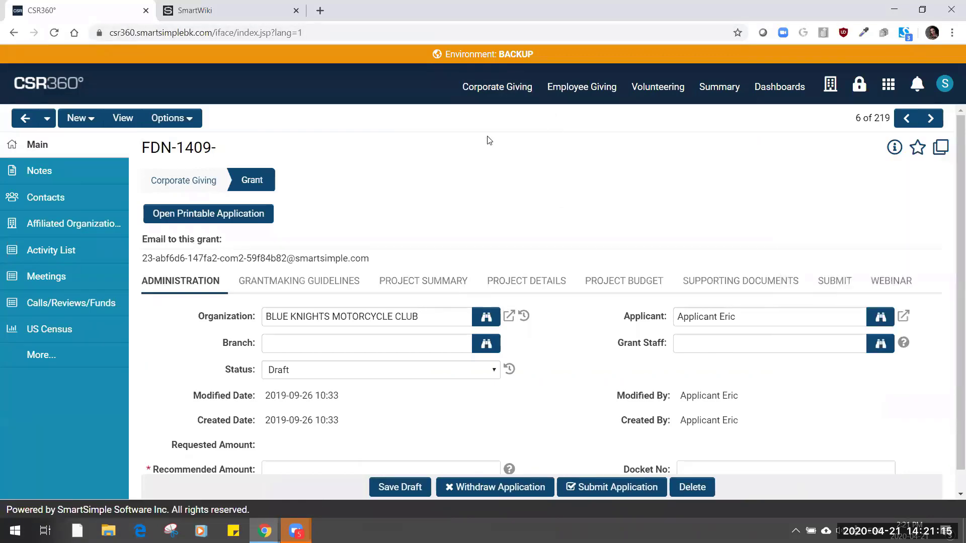
Step: Show the Project Summary section and its updated Project Description instructions
click(318, 282)
click(431, 280)
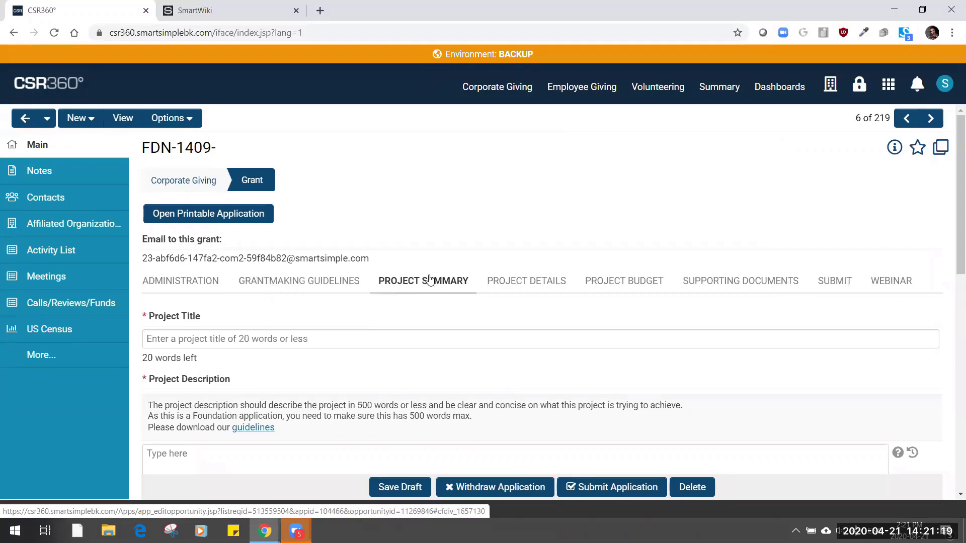
scroll(578, 329, down, 3)
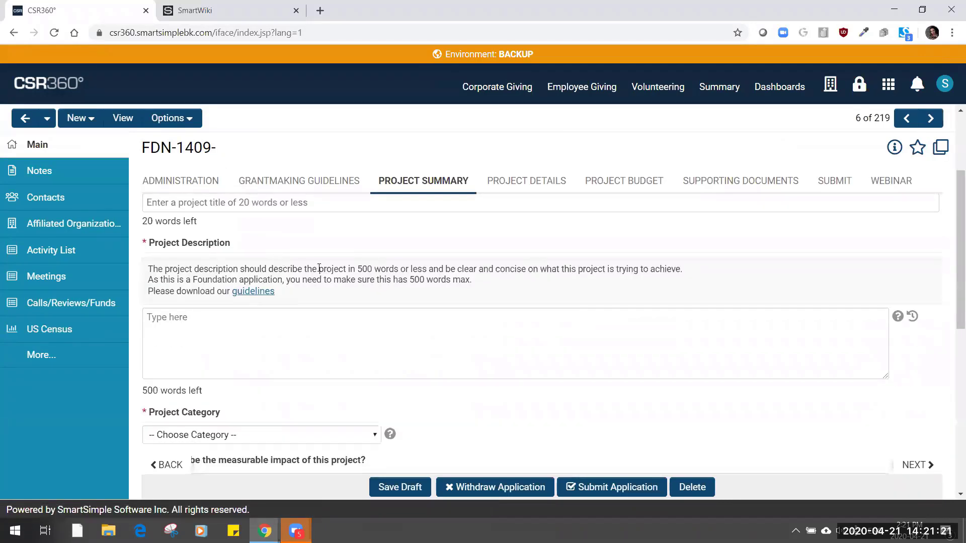
triple_click(385, 268)
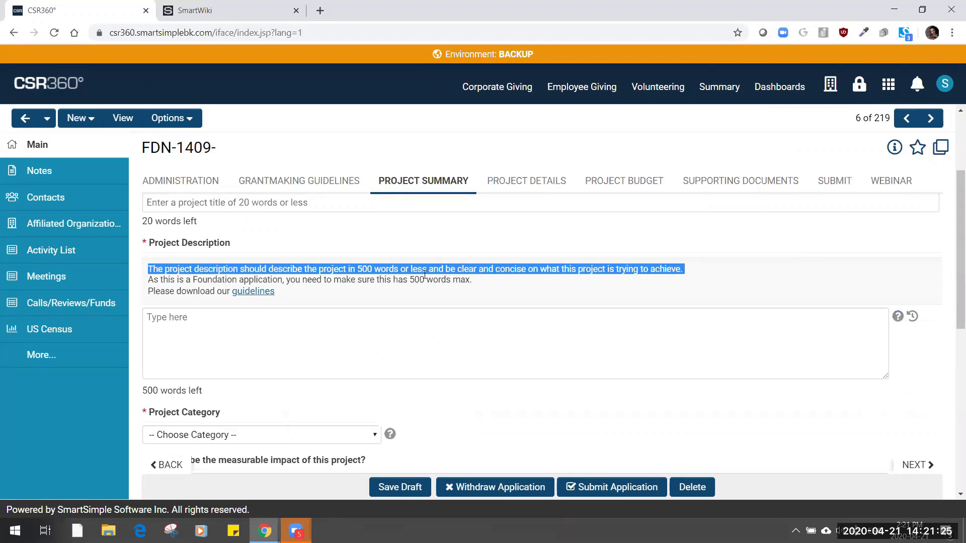
triple_click(201, 280)
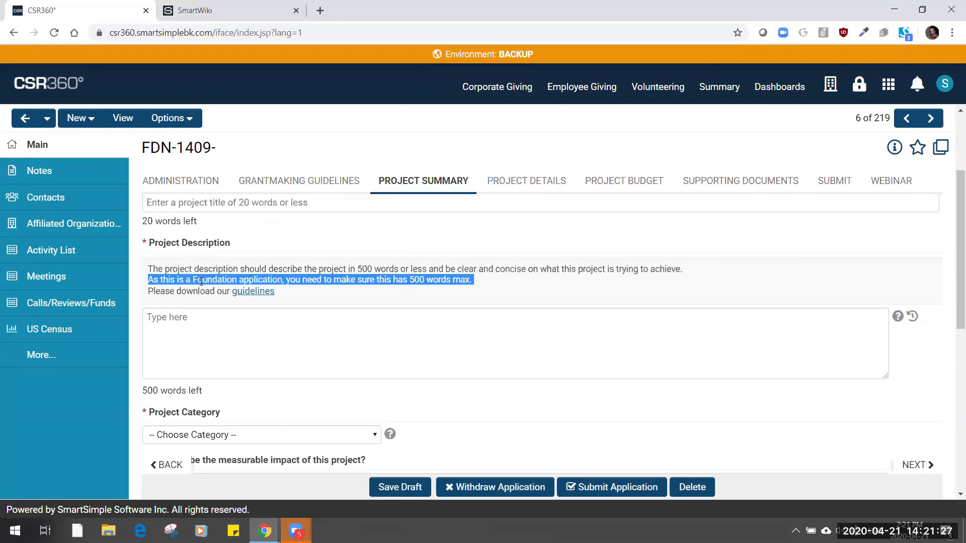
double_click(219, 280)
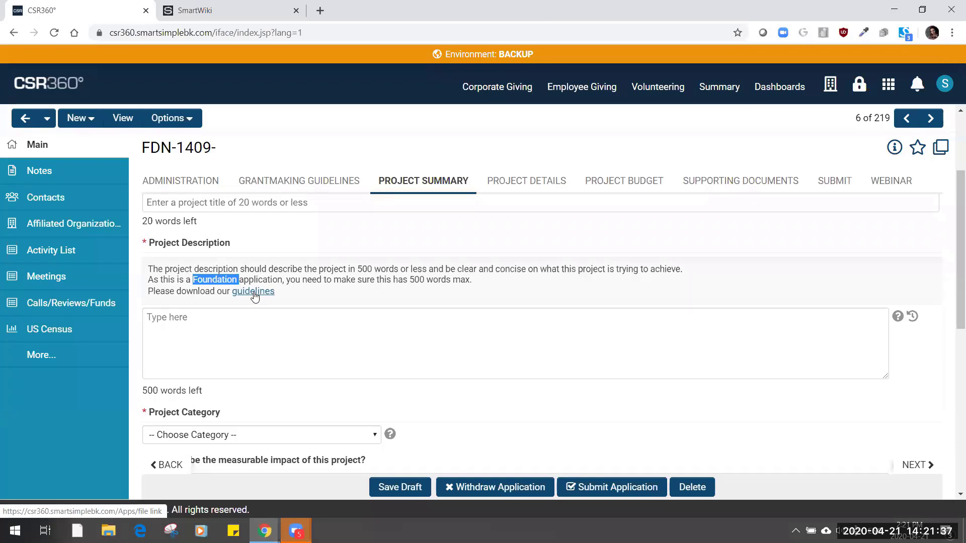
Step: Load W3Schools in a new tab via 'w3', then return to the CSR360 grant tab
click(320, 10)
text(w3)
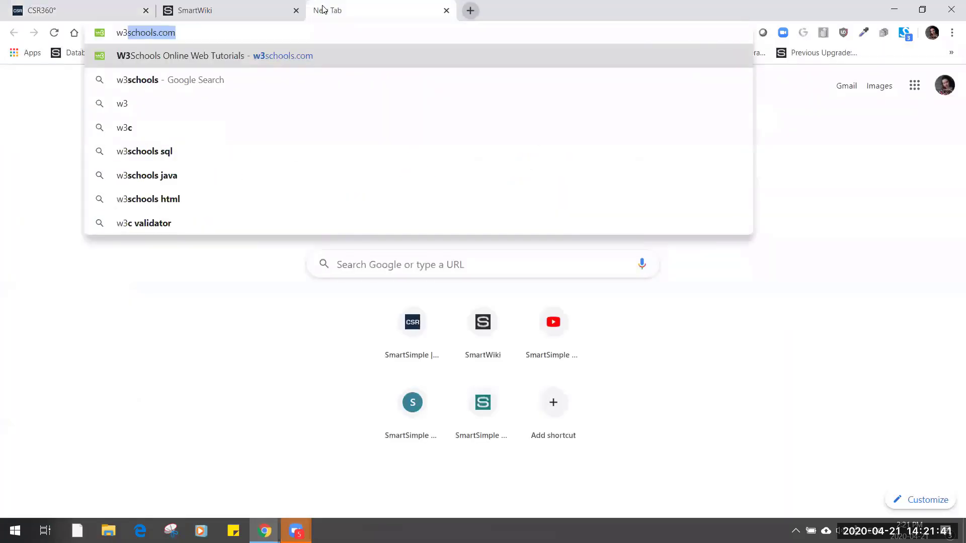
key(Return)
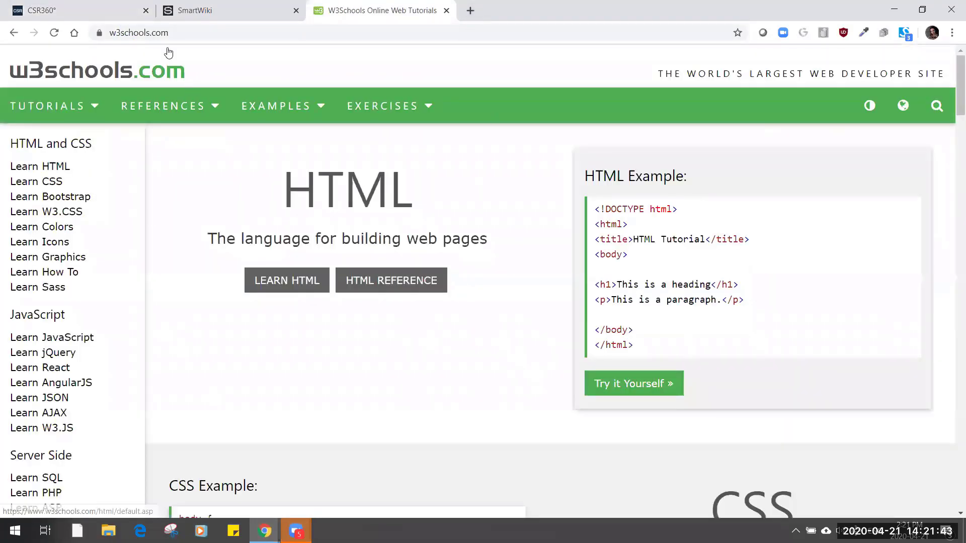
click(65, 5)
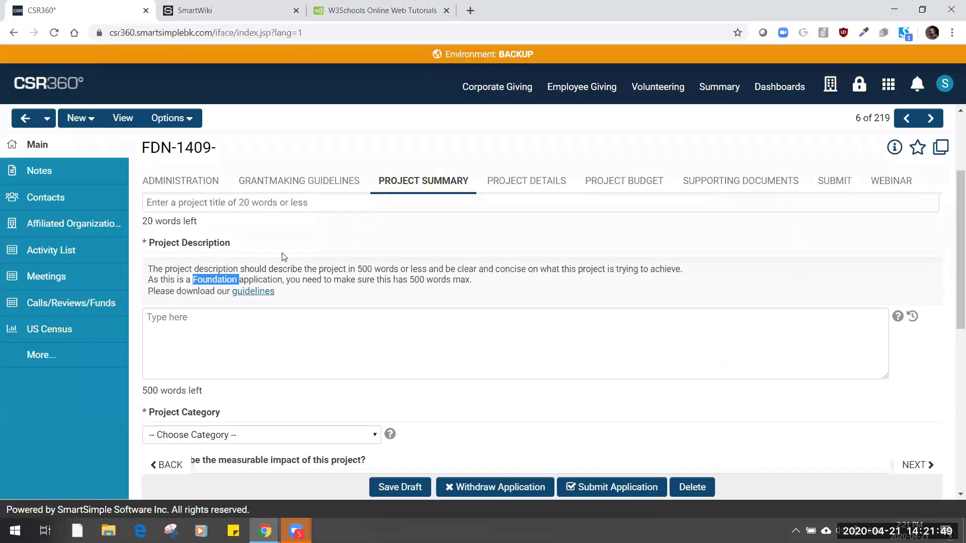
click(264, 321)
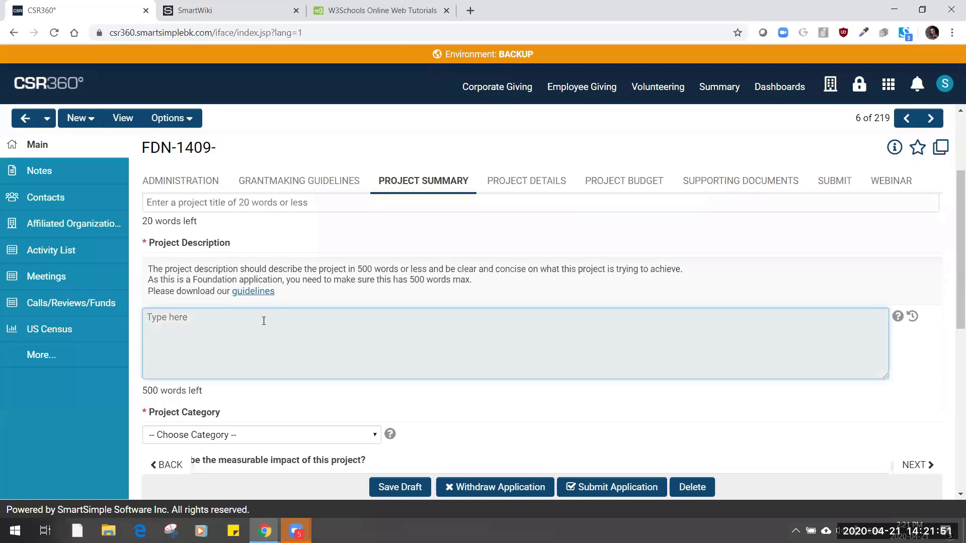
text(m m m  m)
key(ctrl+a)
key(BackSpace)
Step: Turn on Configuration Mode and open the Project Description field's settings
click(192, 125)
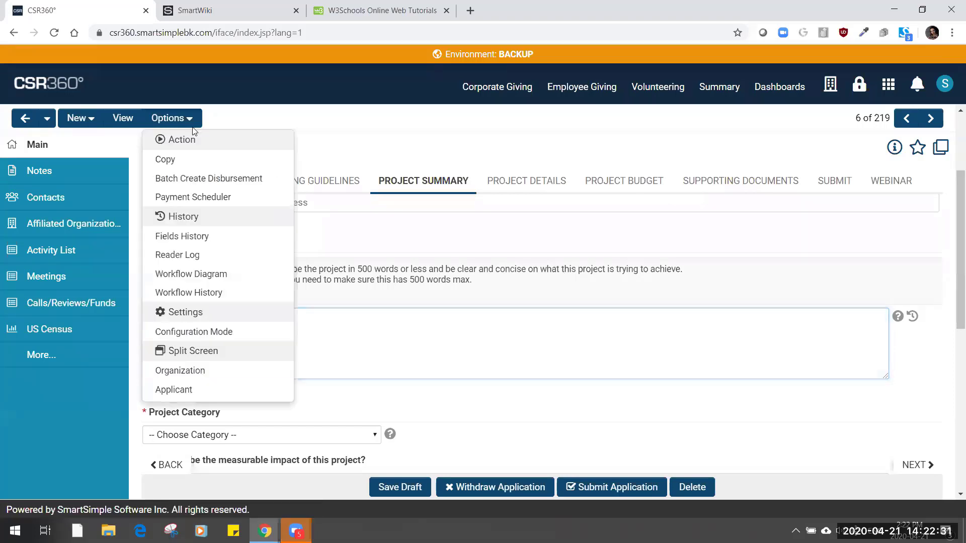
click(235, 331)
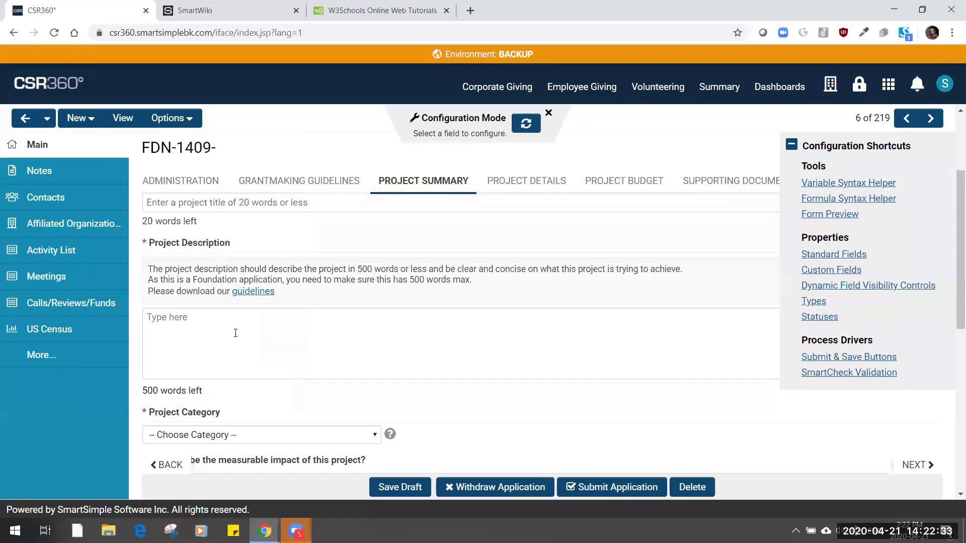
click(463, 260)
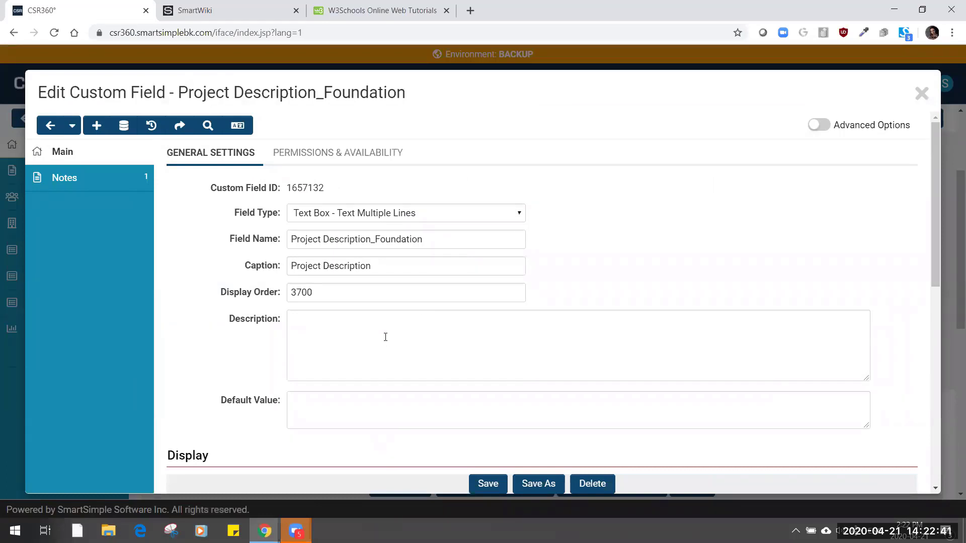
click(385, 337)
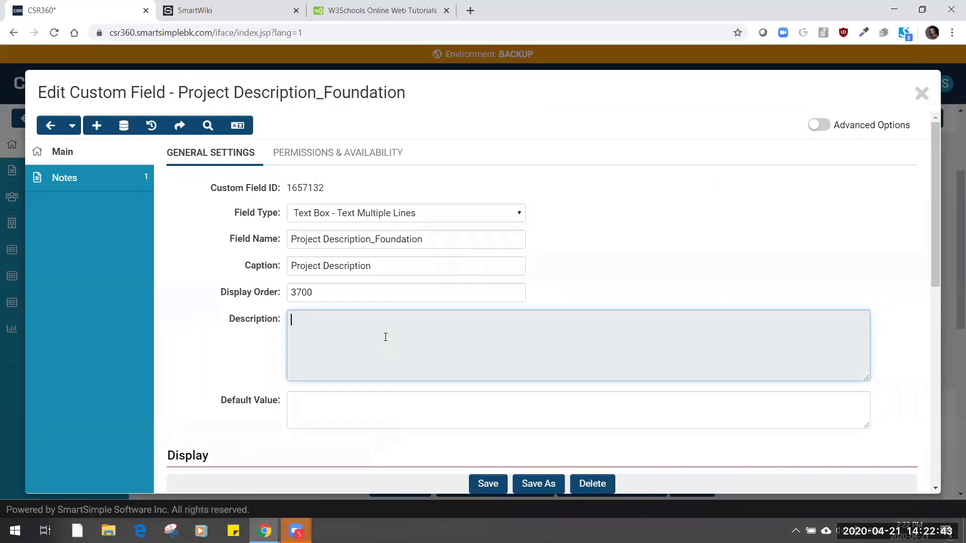
Step: Toggle Deny Role Access view permission off and back on, then close the field editor
click(328, 155)
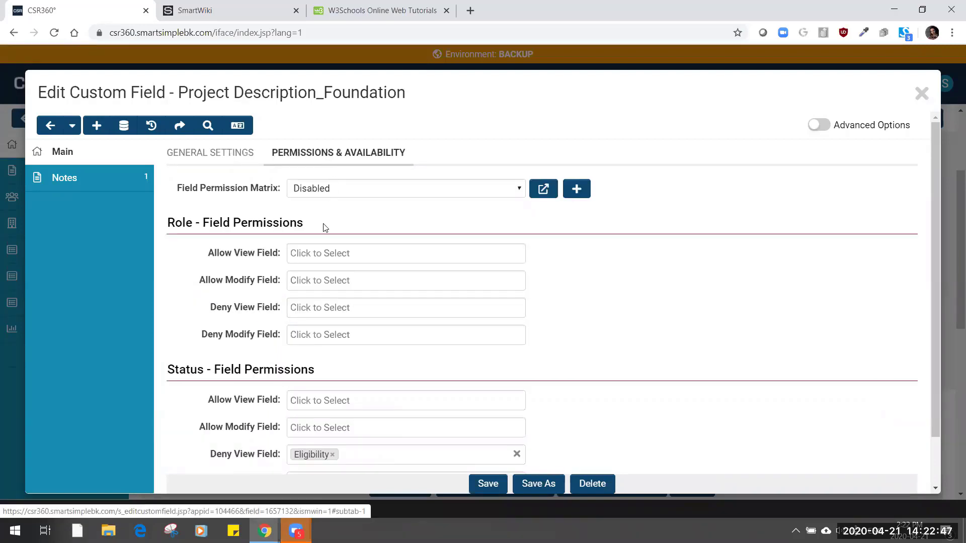
click(327, 254)
click(371, 276)
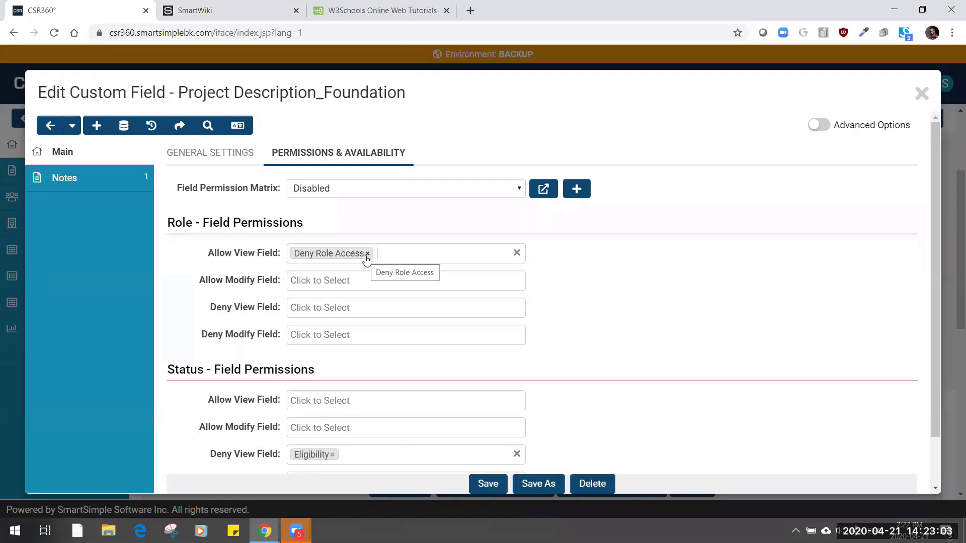
click(367, 254)
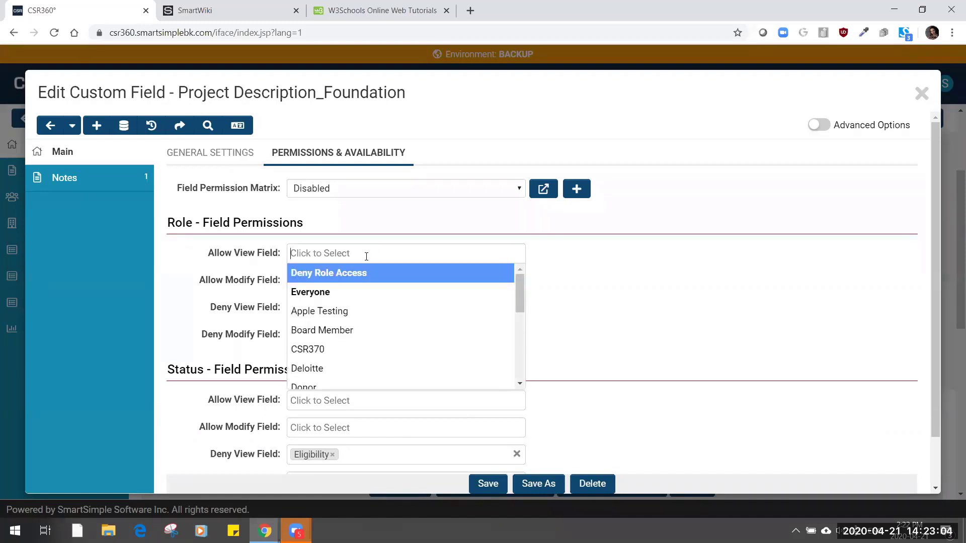
click(386, 275)
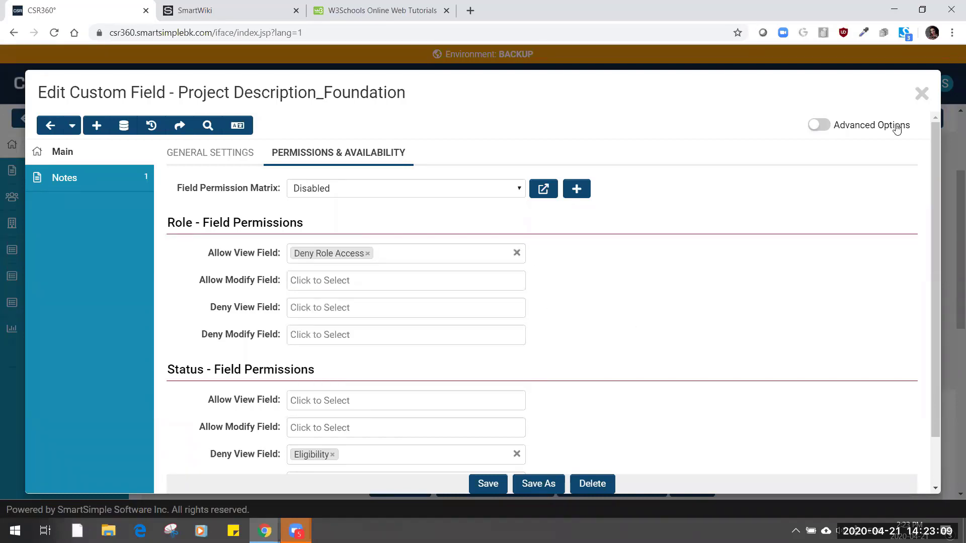
click(921, 94)
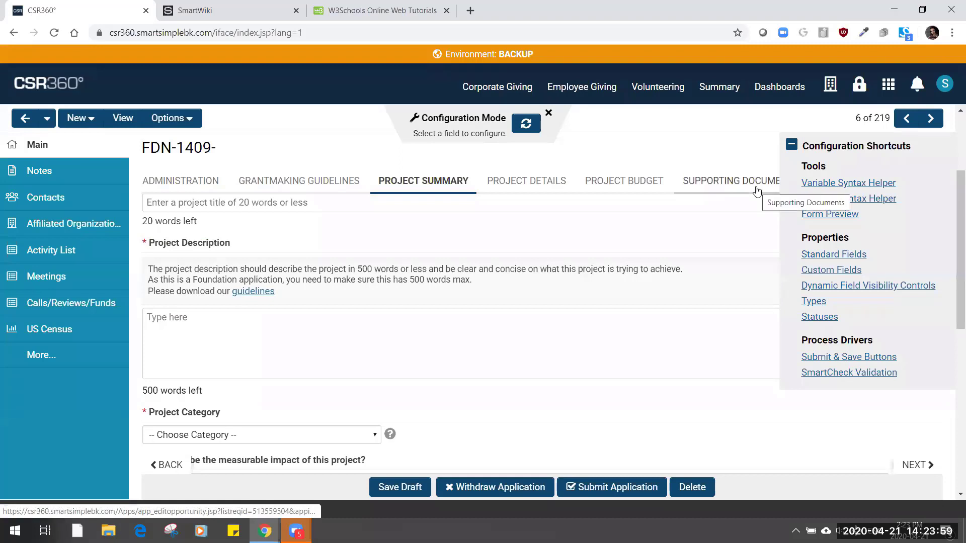
Step: In Grant custom fields, drag StoreBudgetTypes and SubmissionConfirmation lower and apply the re-index order
click(847, 274)
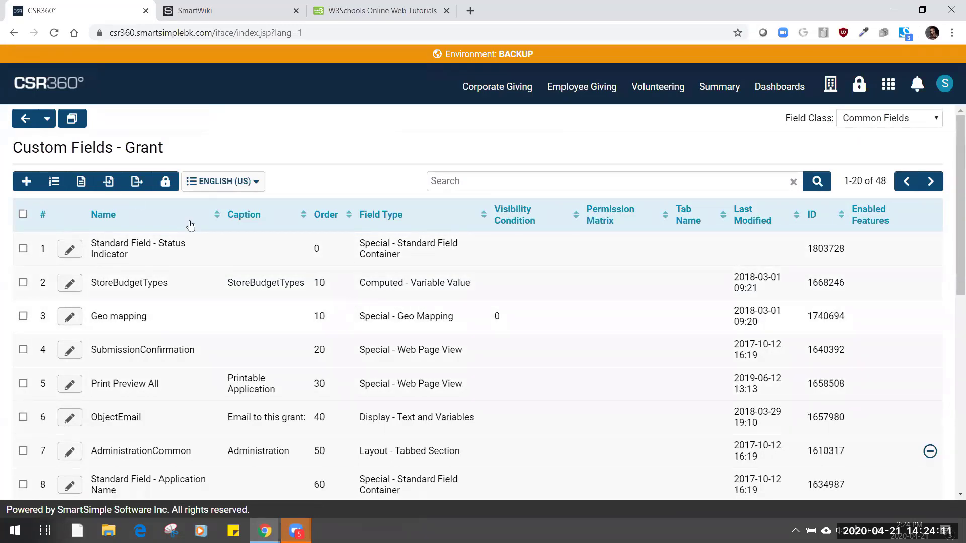
click(55, 183)
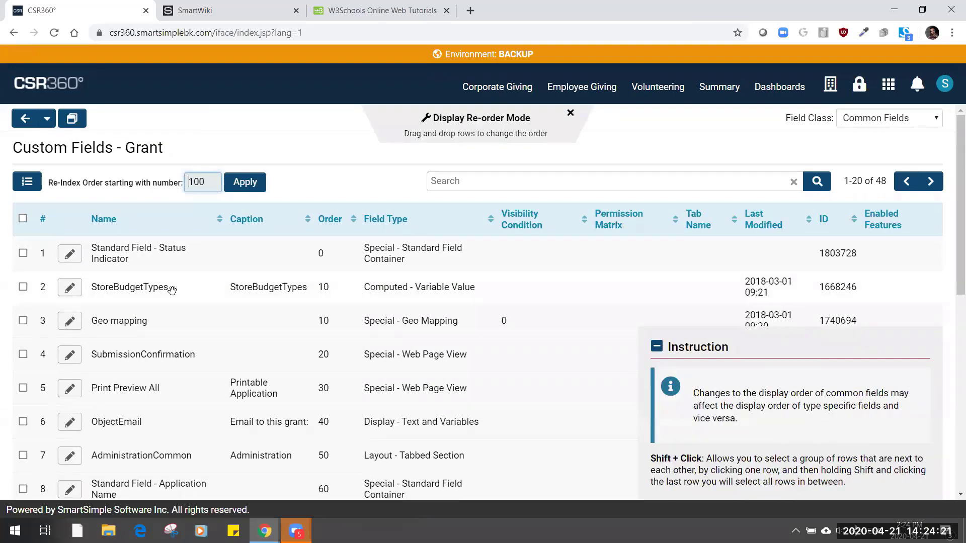
drag(171, 290, 170, 422)
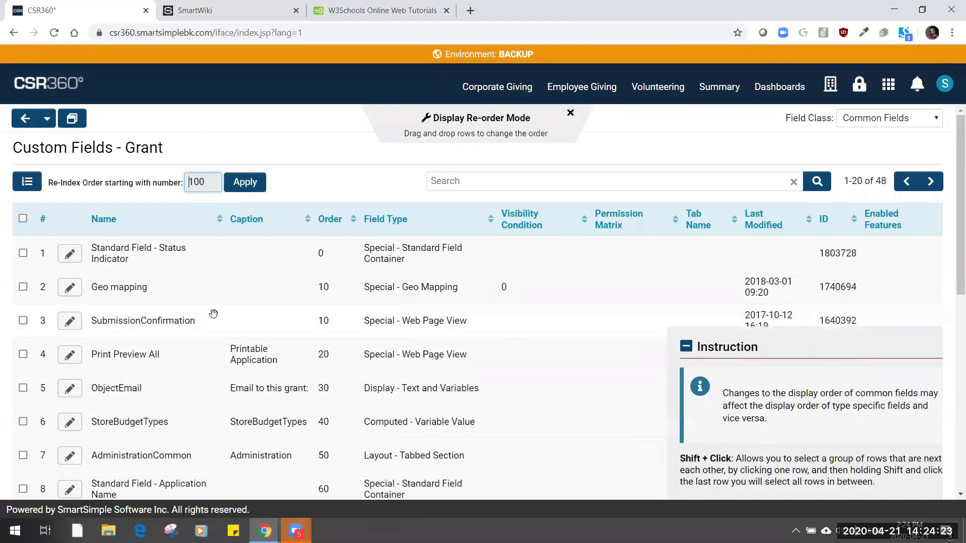
drag(214, 314, 198, 455)
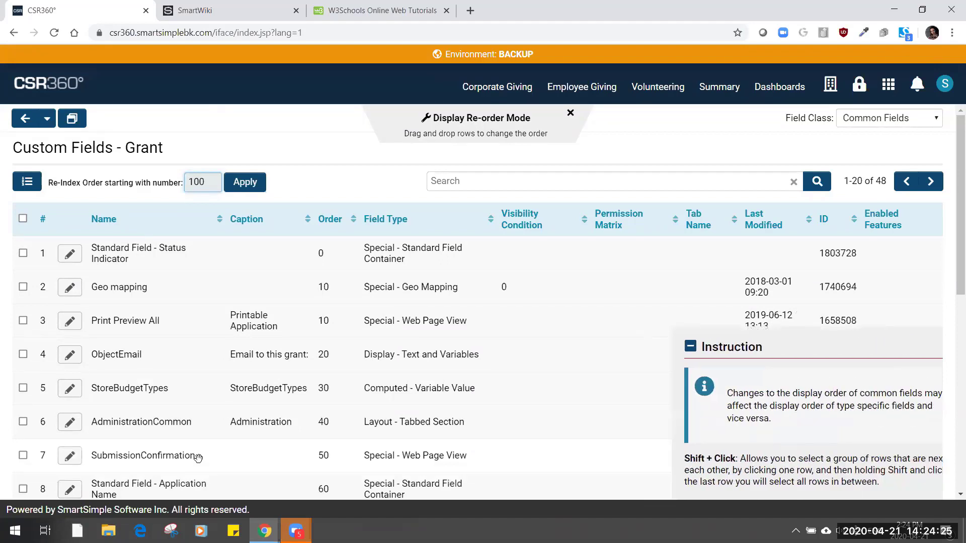
click(204, 300)
shift+click(246, 399)
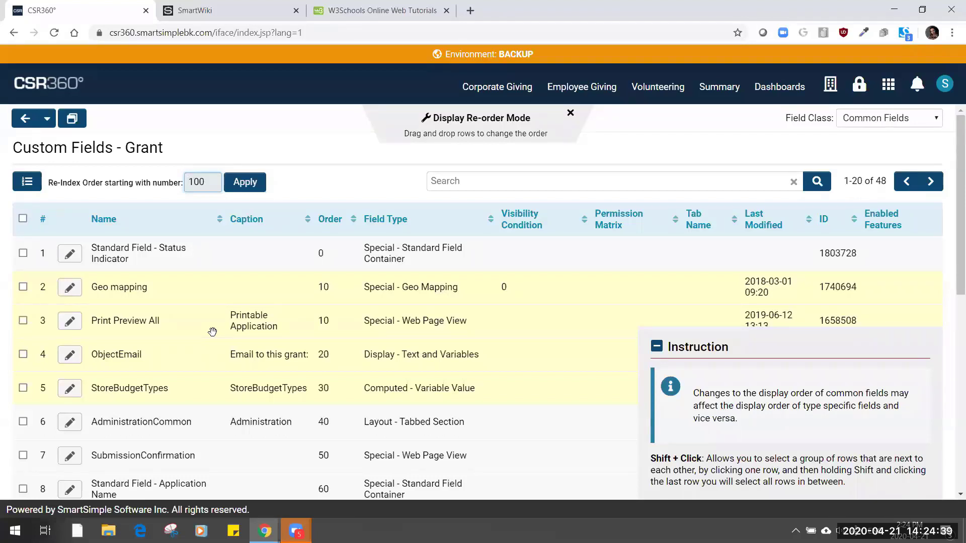
click(246, 192)
Step: Review Print Preview All's General Settings (Special - Web Page View, 'Printable Application'), then open the Menu
click(70, 330)
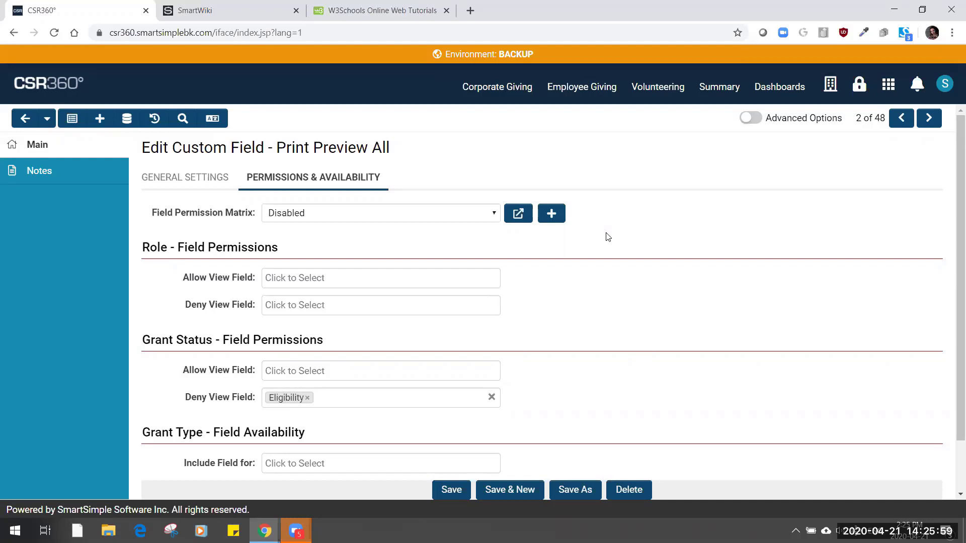
click(574, 489)
click(204, 173)
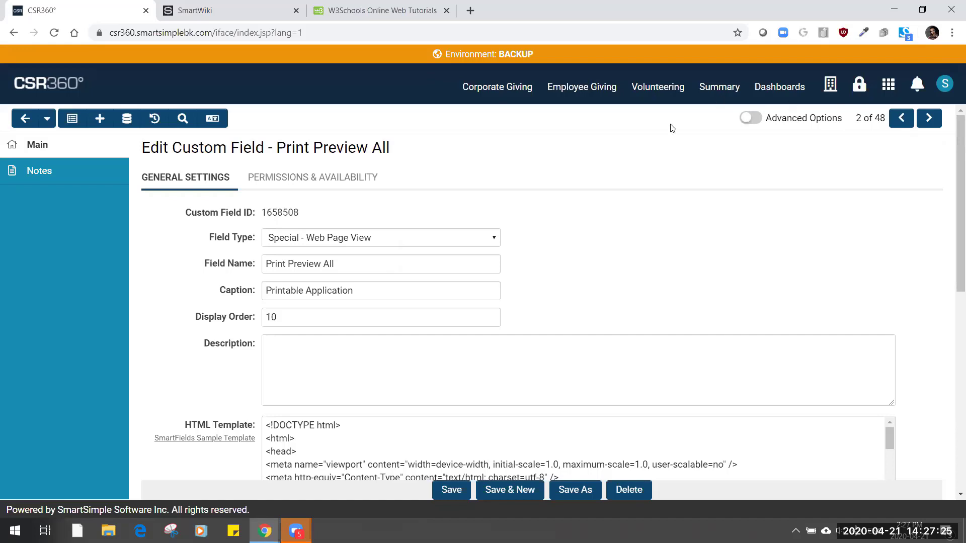
click(887, 78)
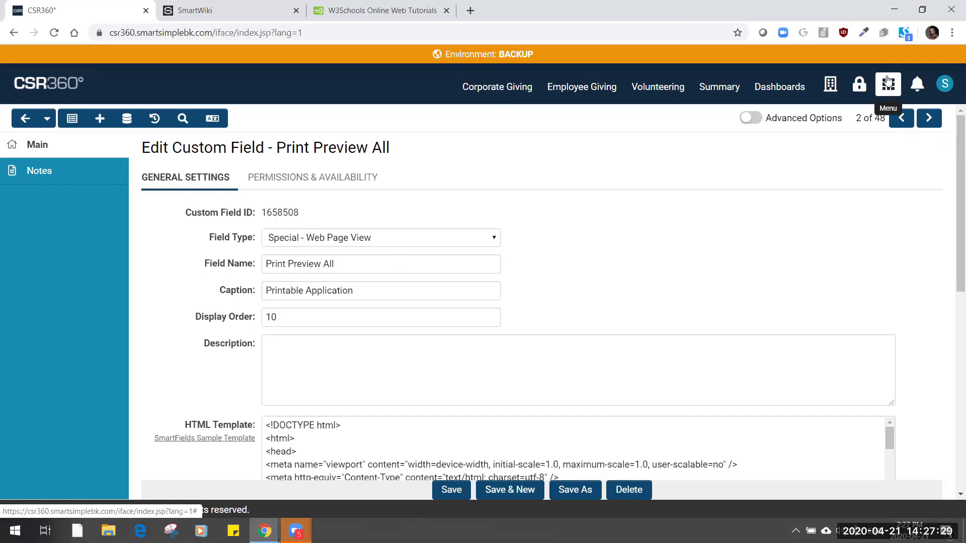
click(887, 81)
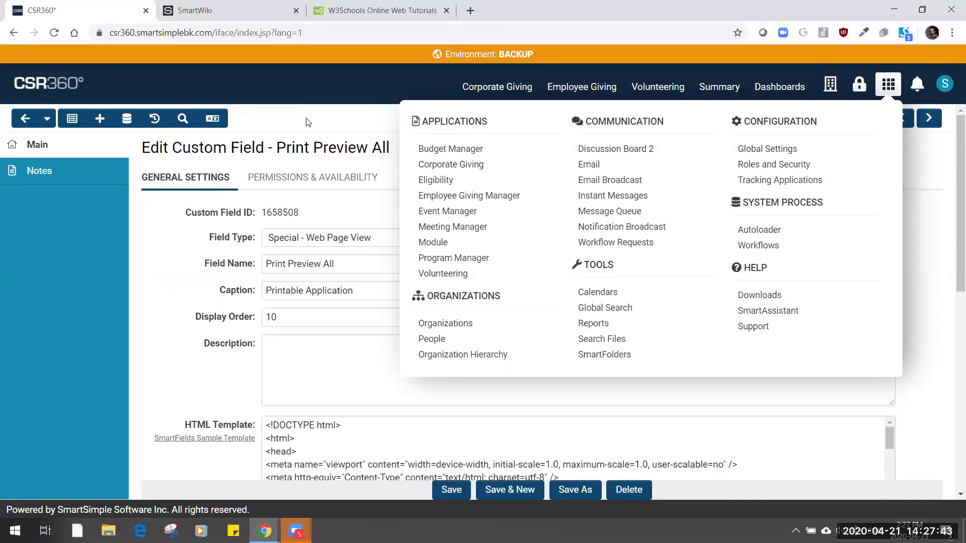
Step: Open Corporate Giving from the Applications menu
click(443, 166)
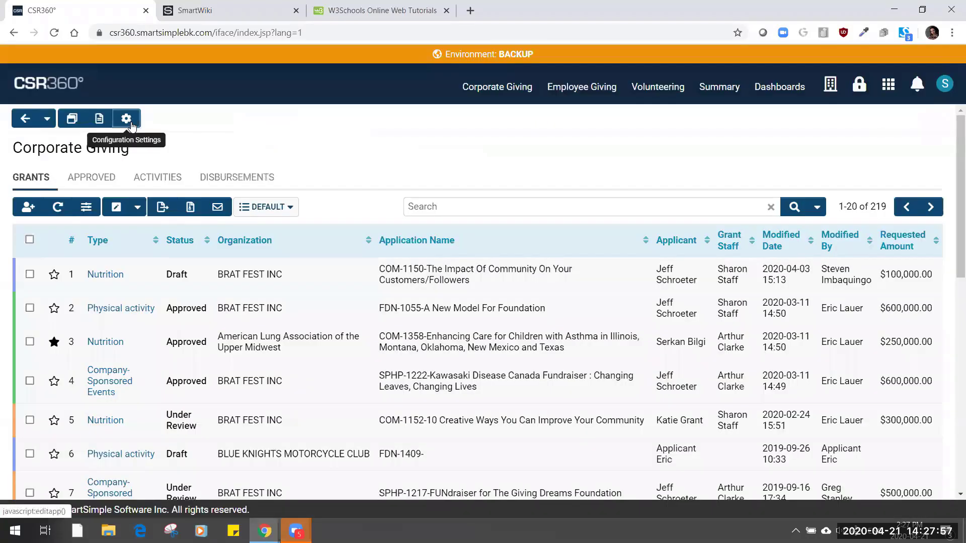
click(130, 122)
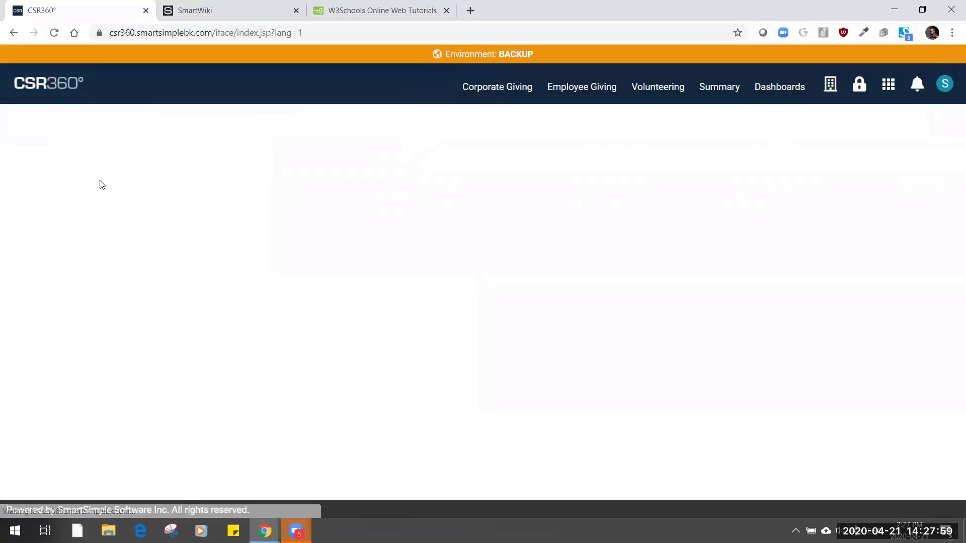
click(101, 185)
scroll(501, 338, down, 6)
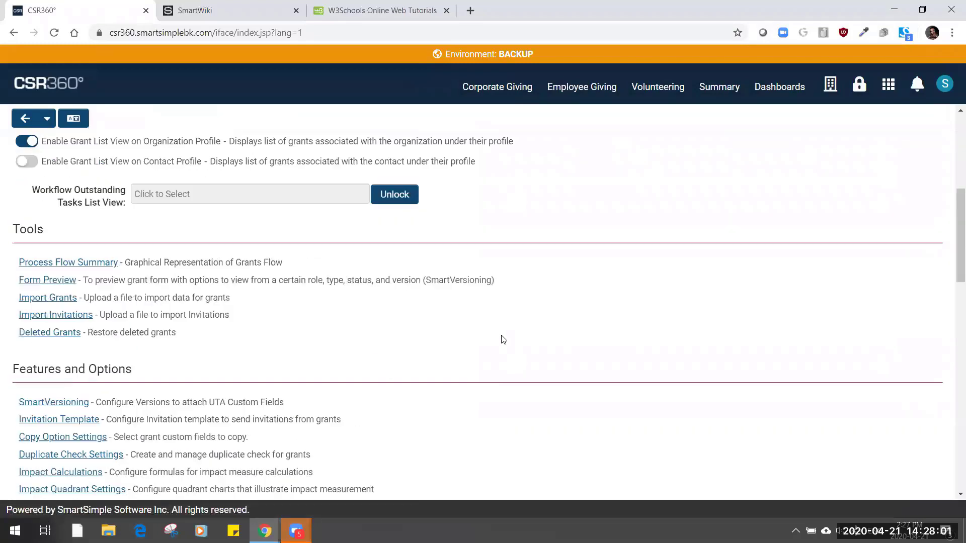
scroll(503, 339, down, 8)
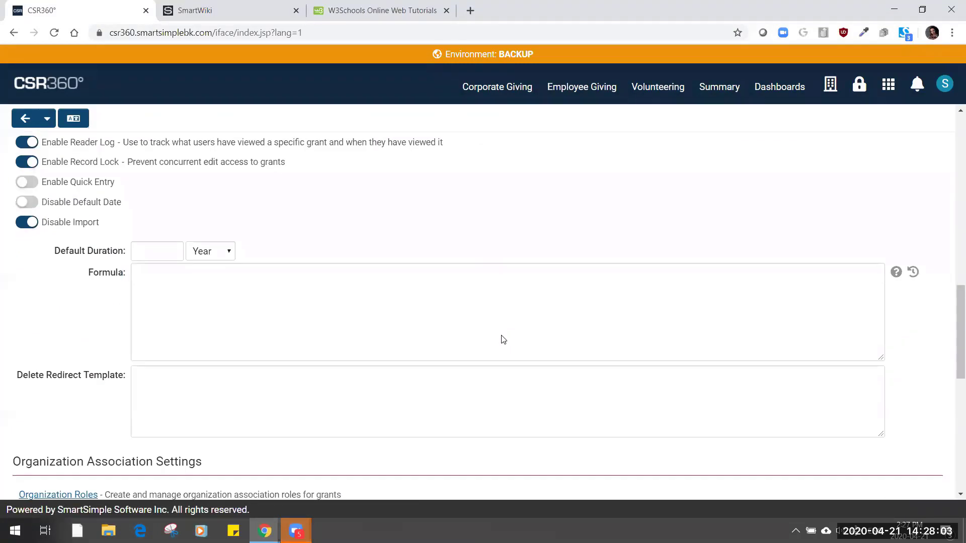
scroll(502, 335, up, 14)
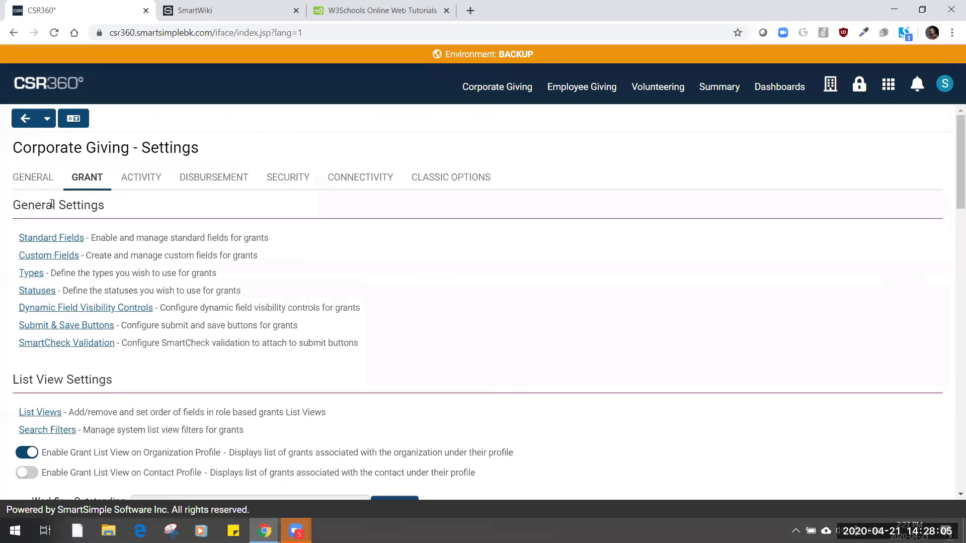
click(29, 113)
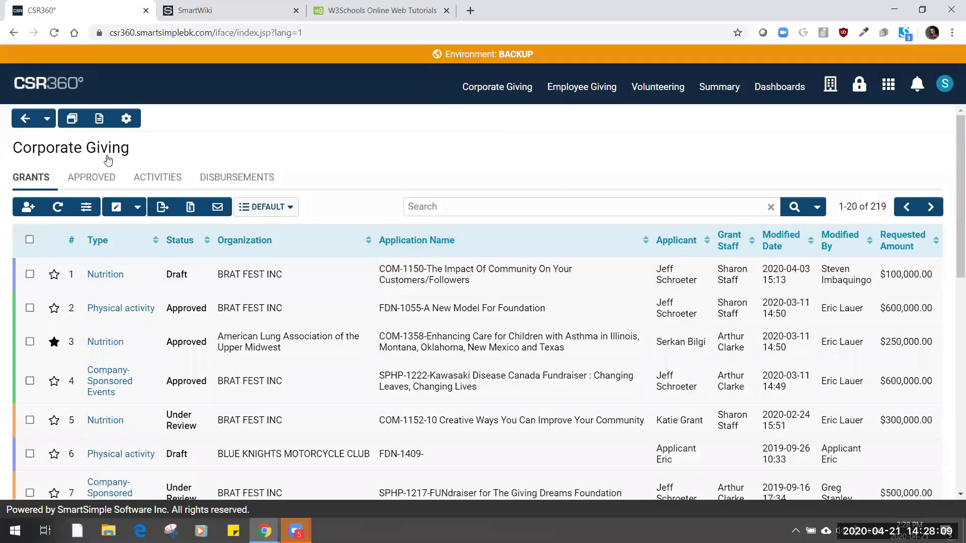
Step: Open the row 6 draft Foundation grant's Project Summary and the Project Title field settings
click(499, 458)
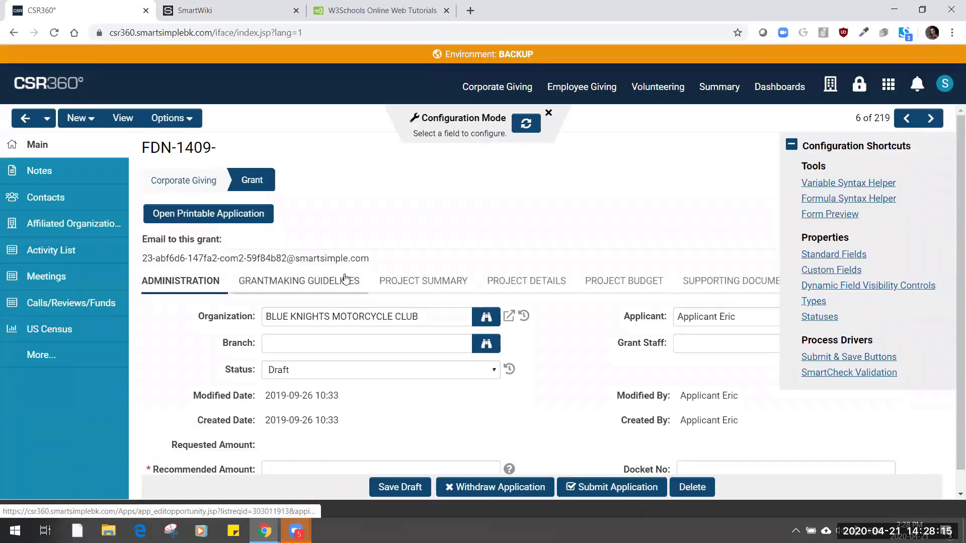
click(424, 280)
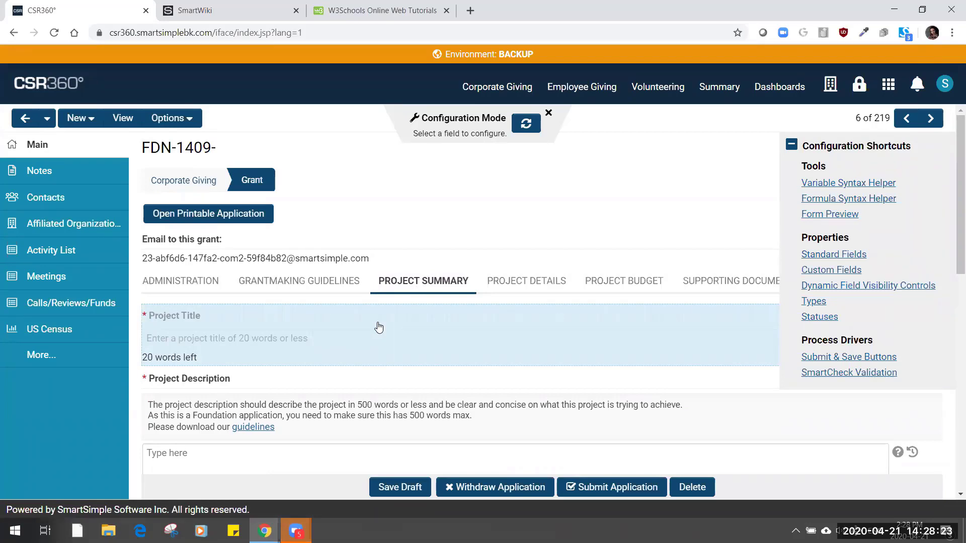
click(378, 327)
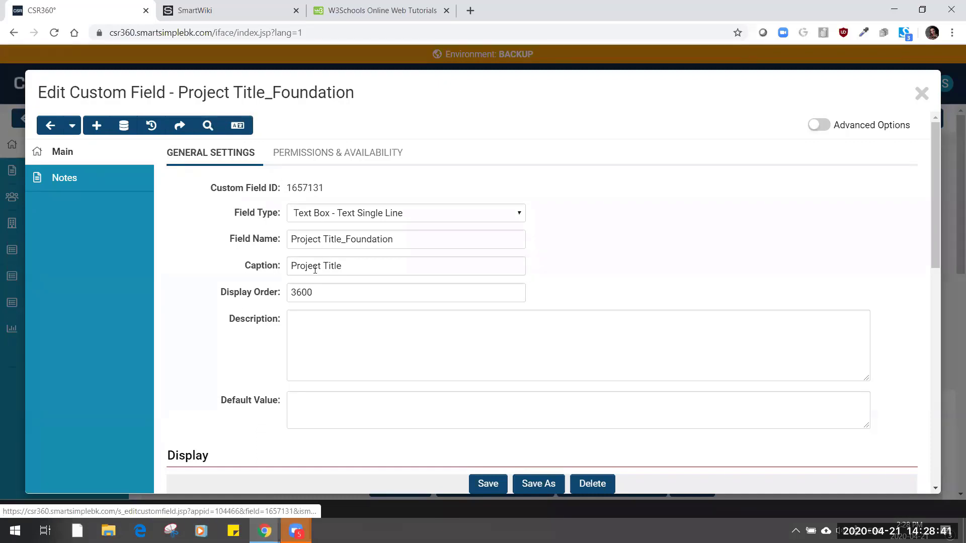
click(315, 240)
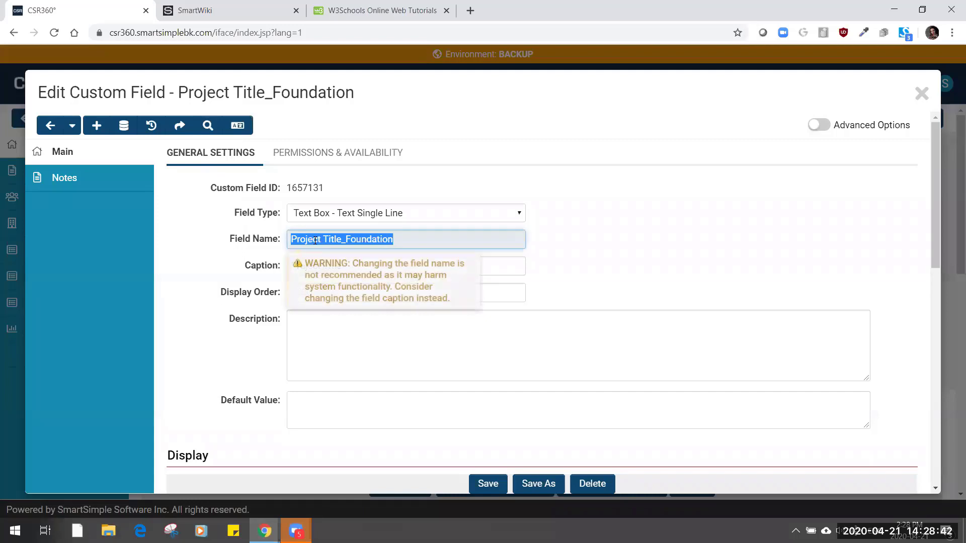
click(739, 205)
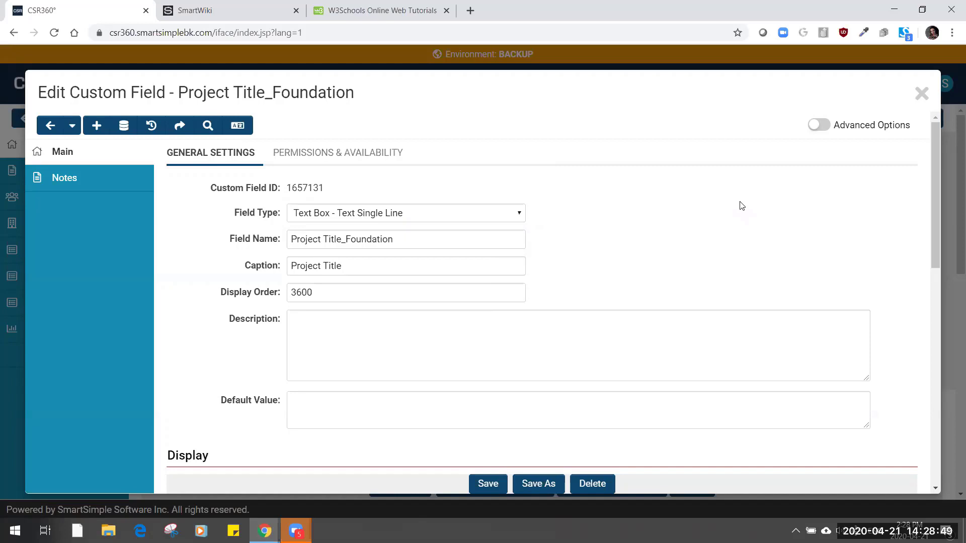
click(208, 125)
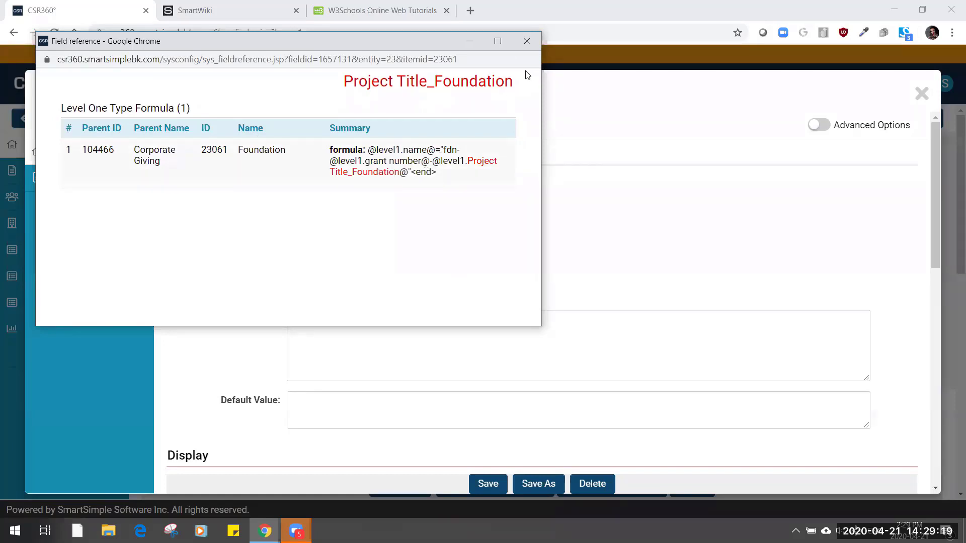
click(527, 42)
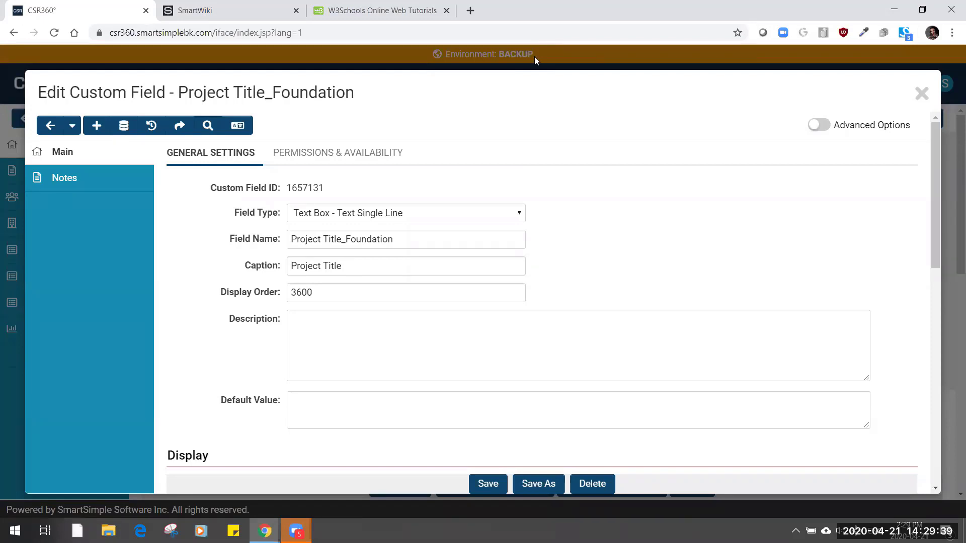
Step: Look over the Project Title_Foundation settings and Instructions box, then close without saving
scroll(649, 305, down, 10)
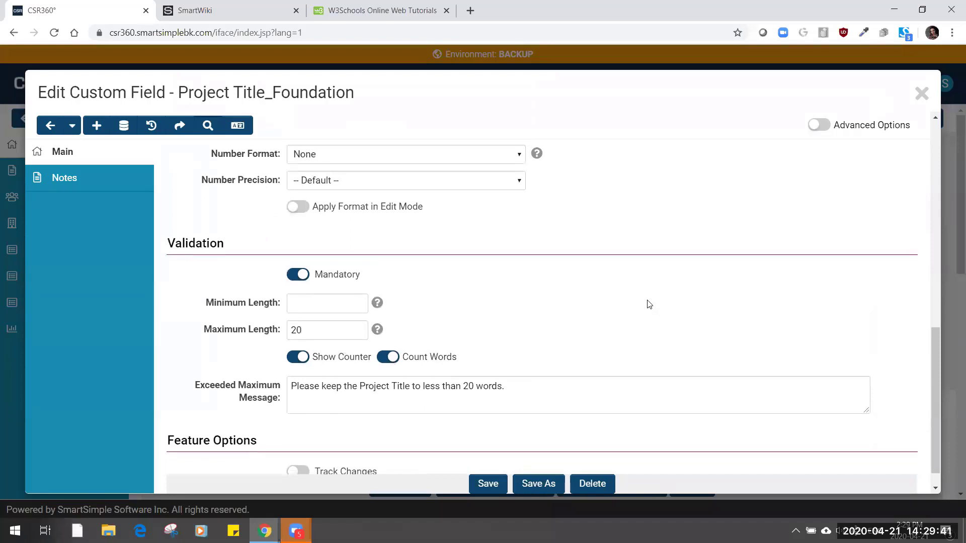
scroll(646, 306, up, 12)
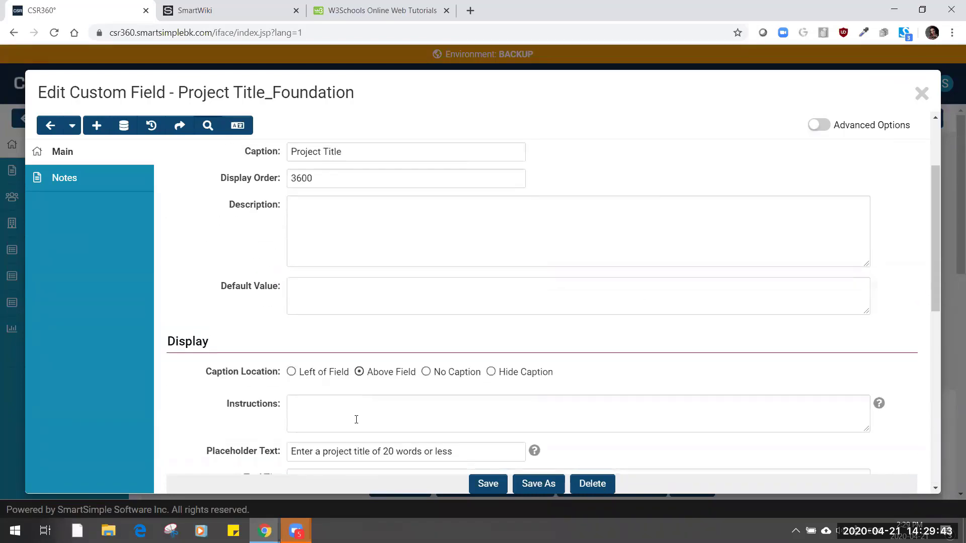
click(355, 415)
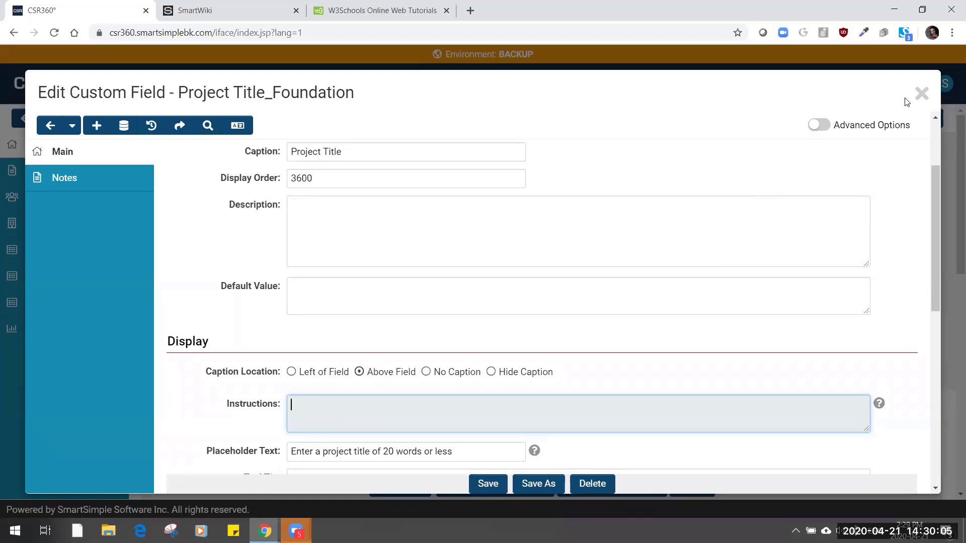
click(922, 94)
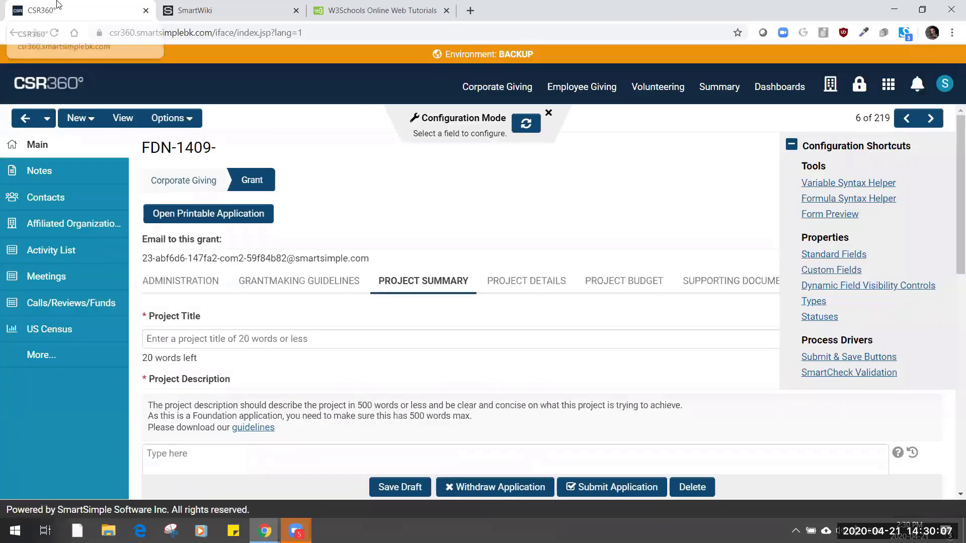
Step: Duplicate the CSR360 tab and open the Sample Documents SmartFolder in it
right_click(57, 2)
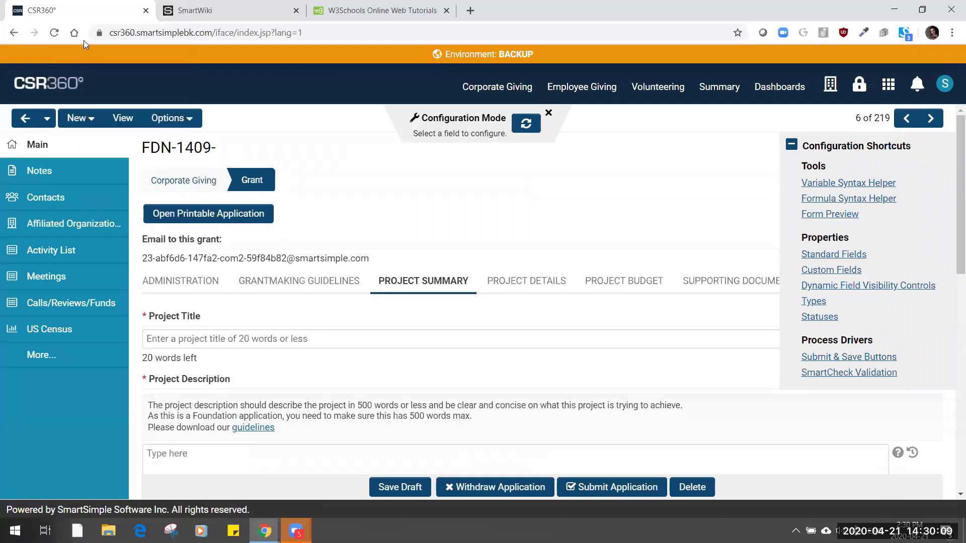
click(83, 40)
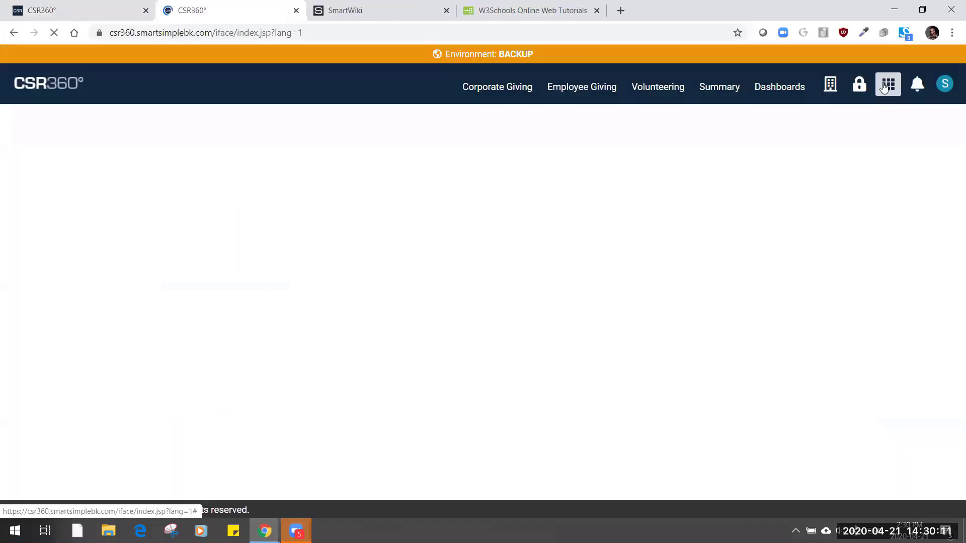
click(885, 86)
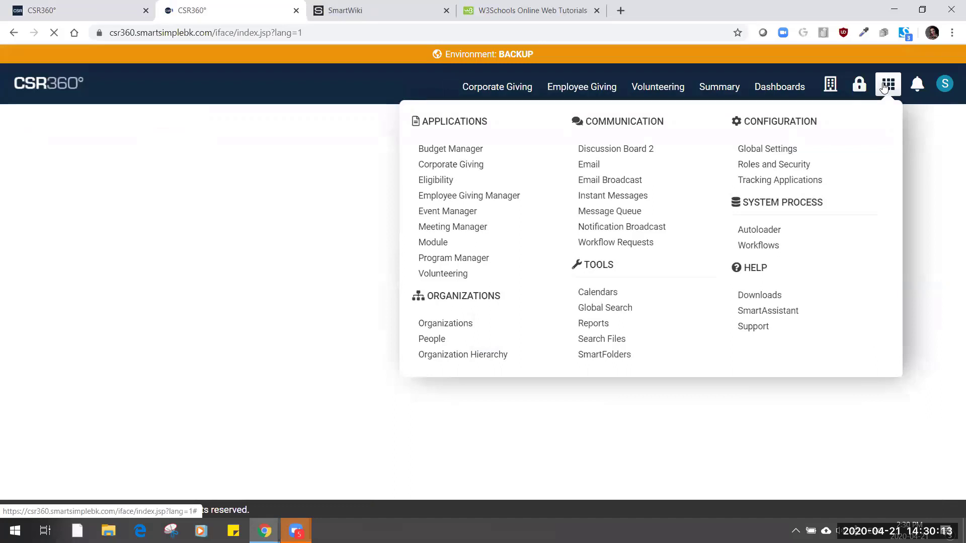
click(616, 355)
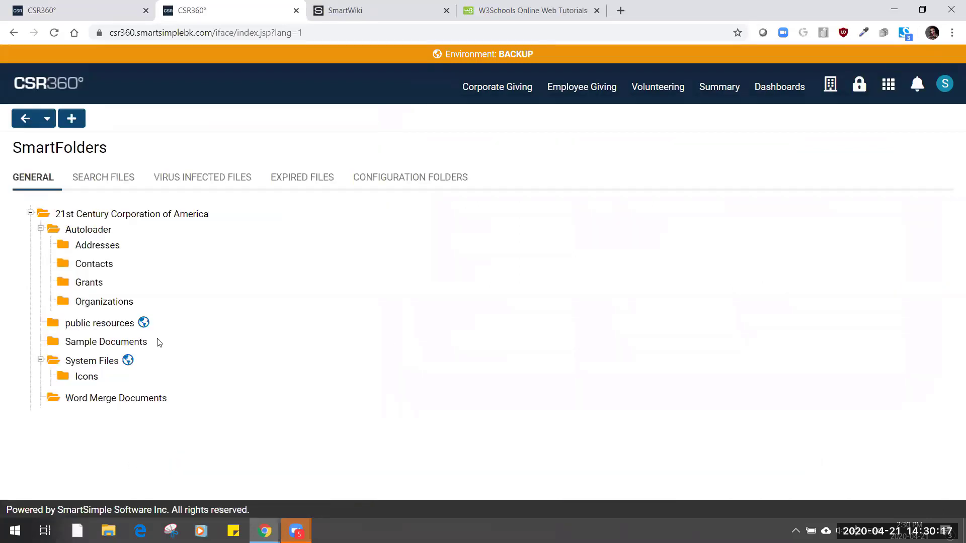
click(96, 342)
Step: Copy COM_Guidelines.pdf's file path after .com and return to the grant tab
scroll(755, 337, down, 4)
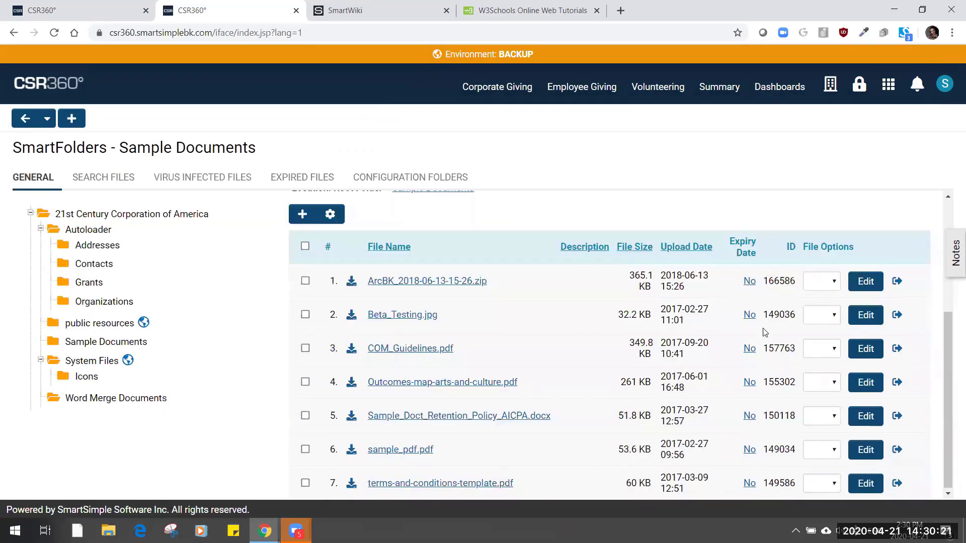
click(820, 354)
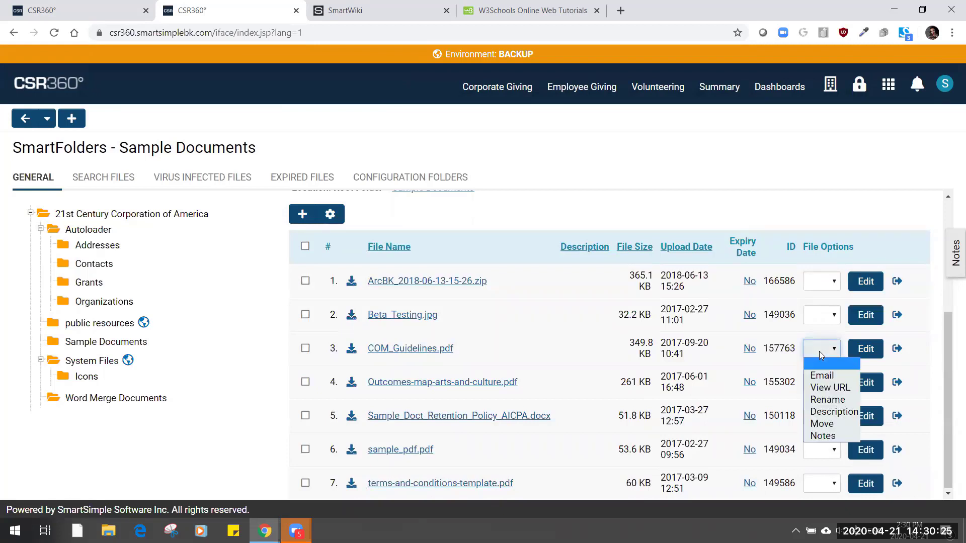
click(830, 387)
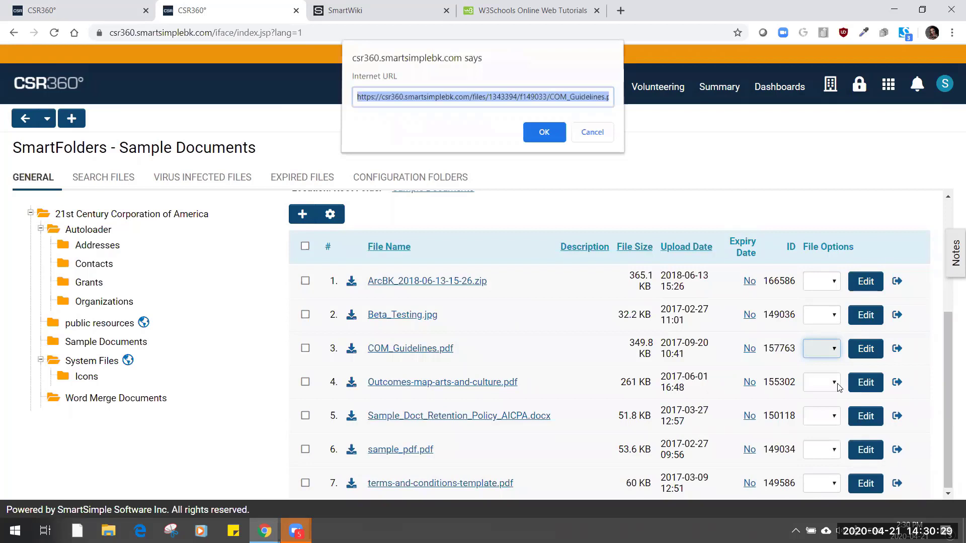
click(476, 99)
key(shift+End)
key(ctrl+c)
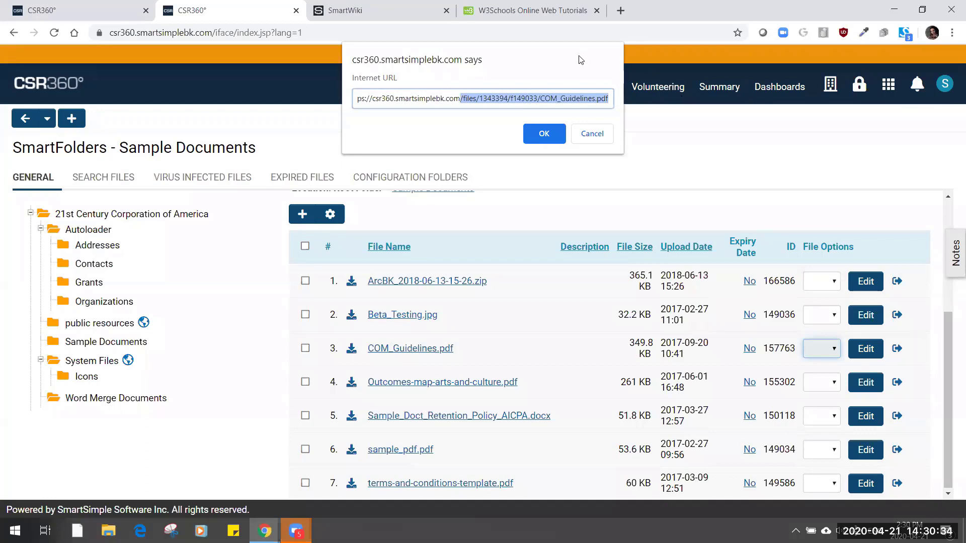
click(602, 134)
click(68, 7)
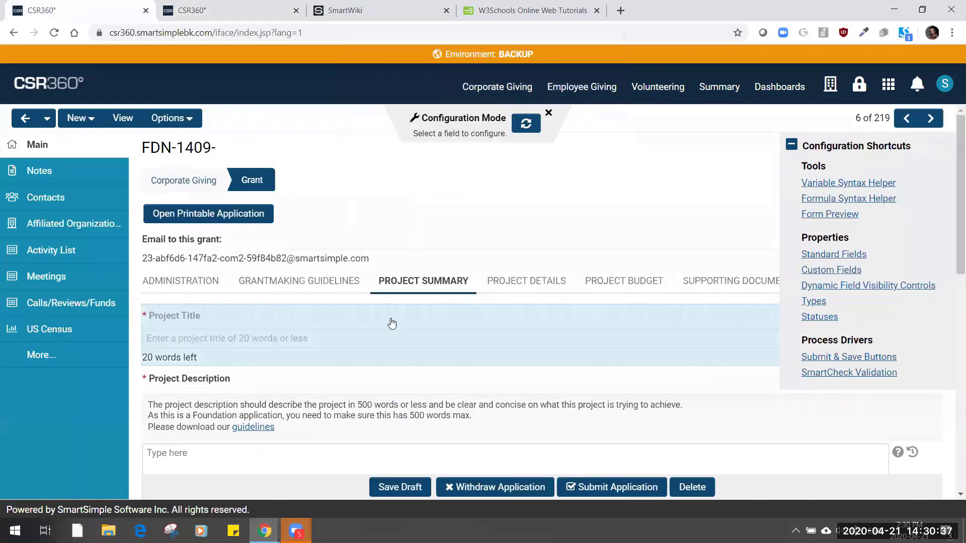
Step: Replace 'file link' in the Project Description Instructions href with /files/1343394/f149033/COM_Guidelines.pdf and save
click(380, 414)
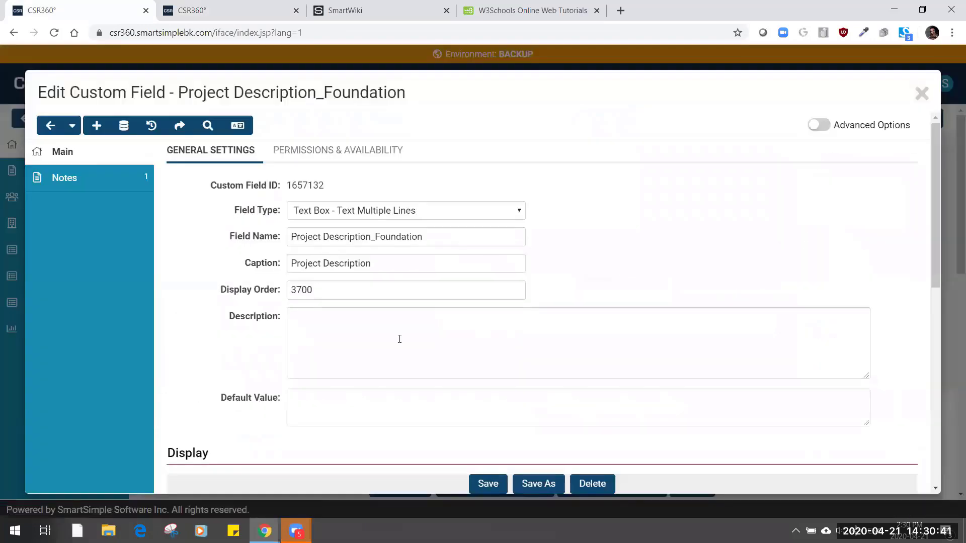
scroll(397, 337, down, 5)
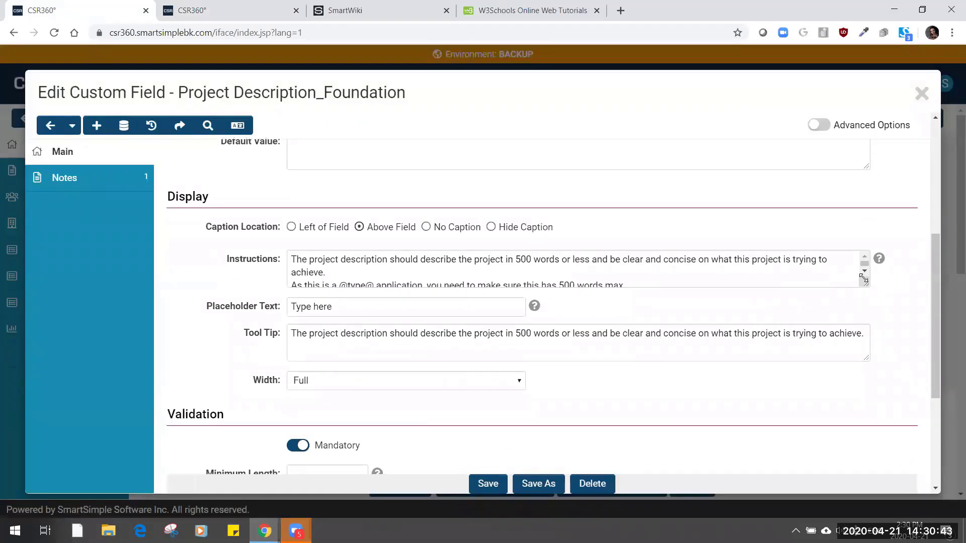
drag(865, 284, 857, 395)
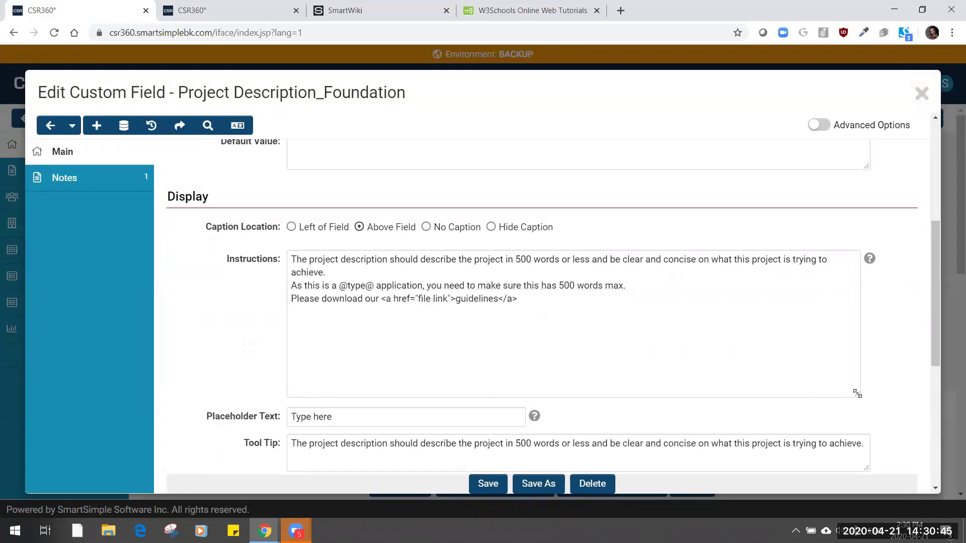
drag(418, 298, 447, 299)
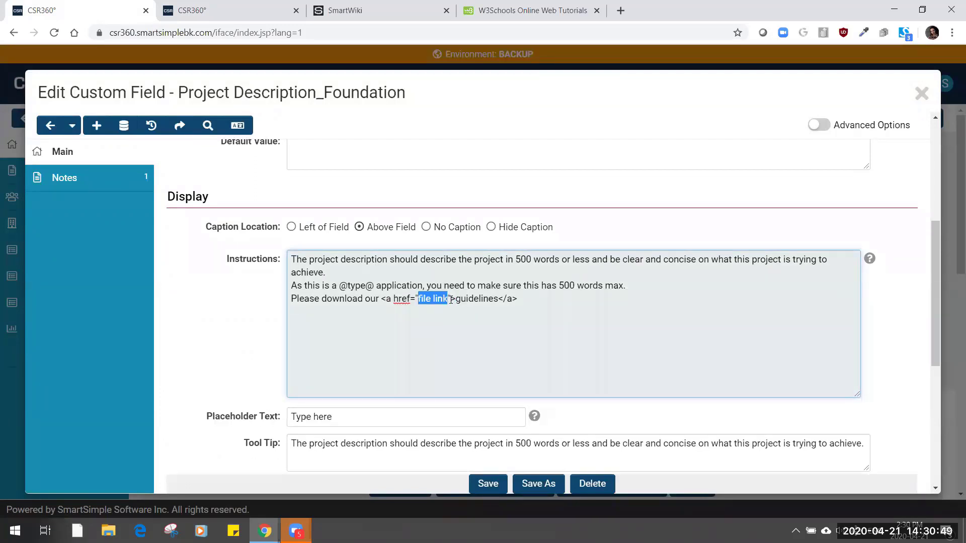
key(ctrl+v)
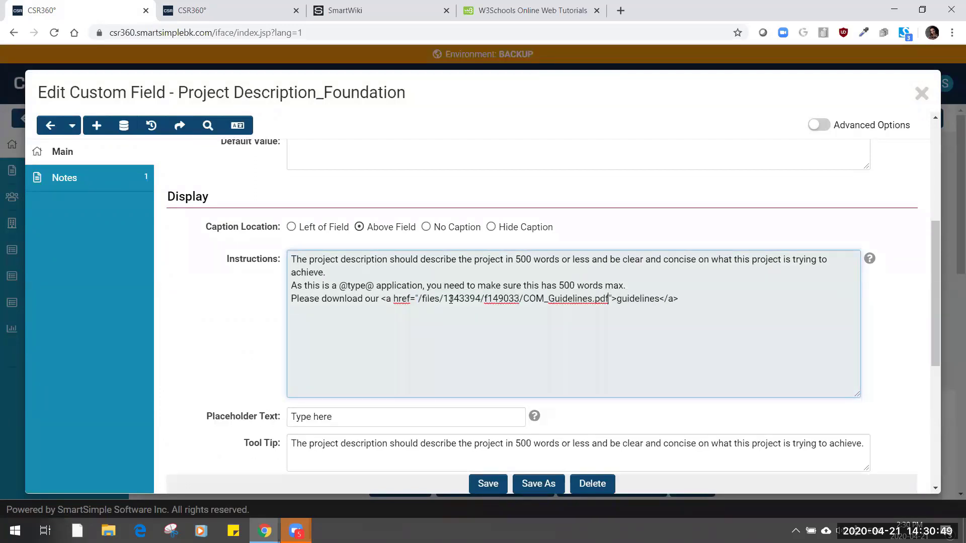
click(488, 484)
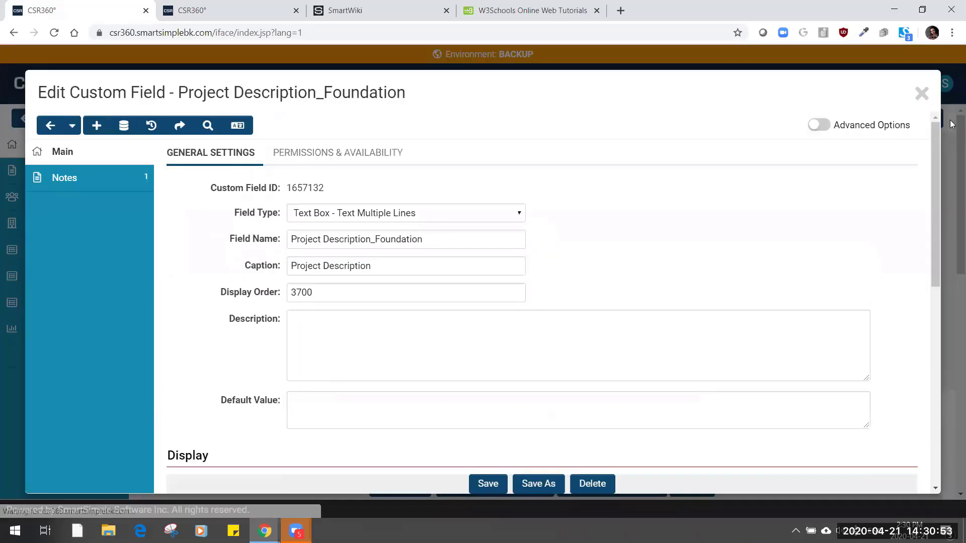
Step: Close the field settings, turn off Configuration Mode, and reload the grant page frame
click(921, 93)
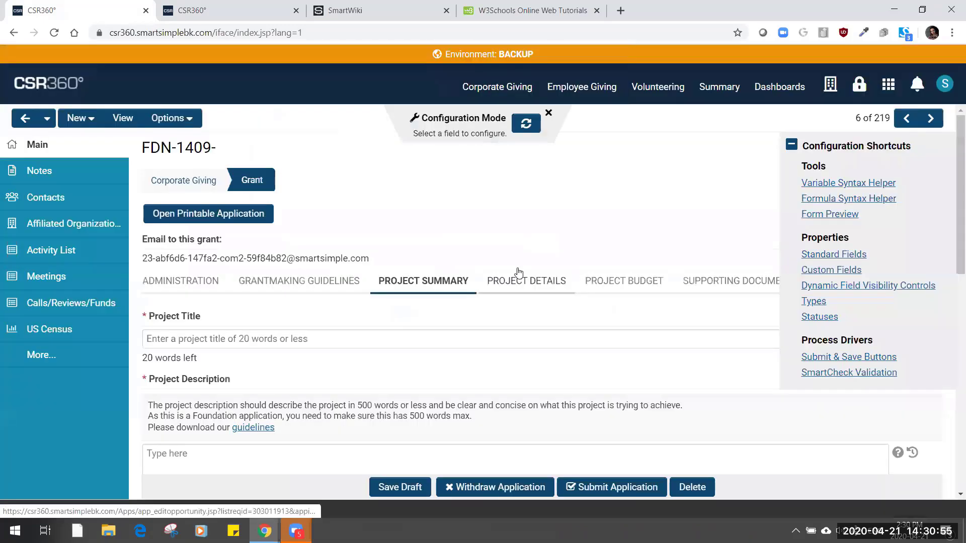
right_click(519, 272)
click(548, 113)
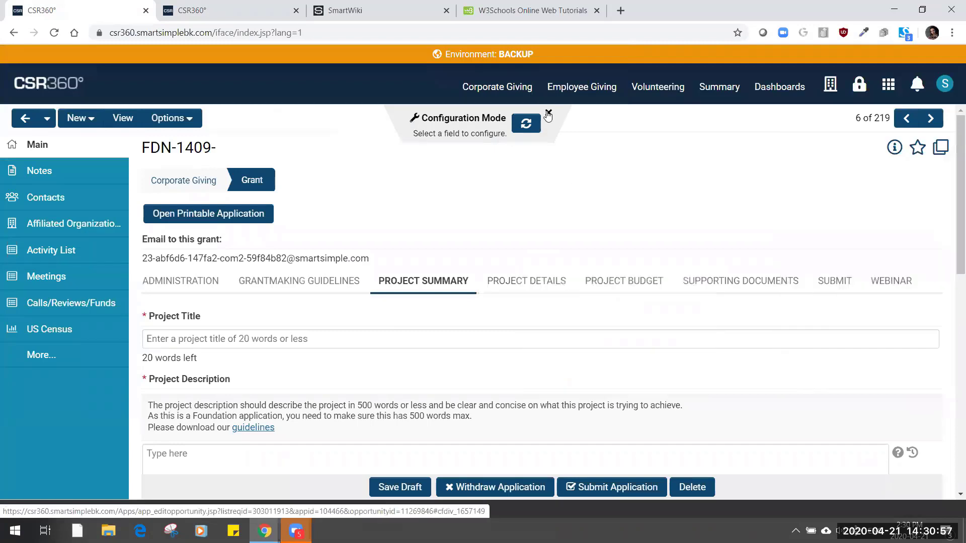
click(550, 114)
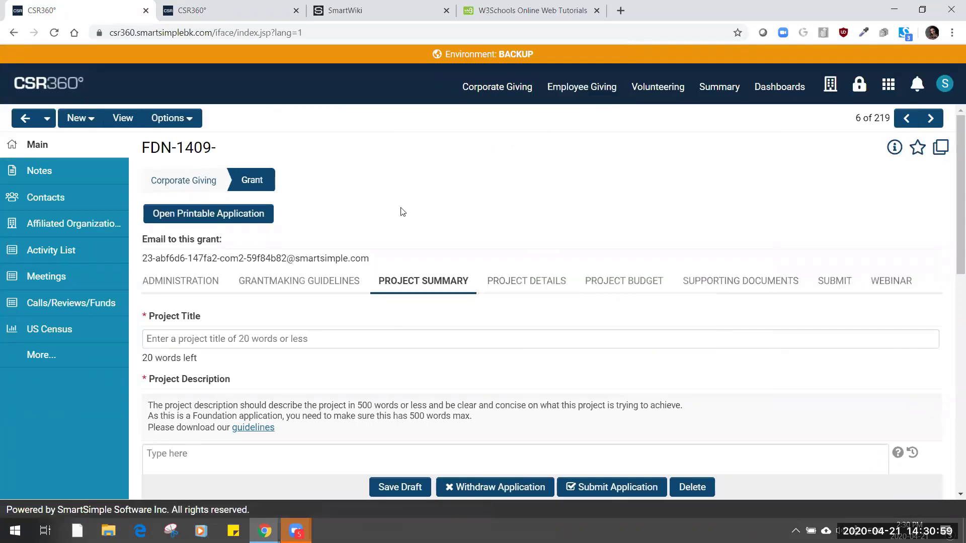
right_click(402, 211)
click(499, 380)
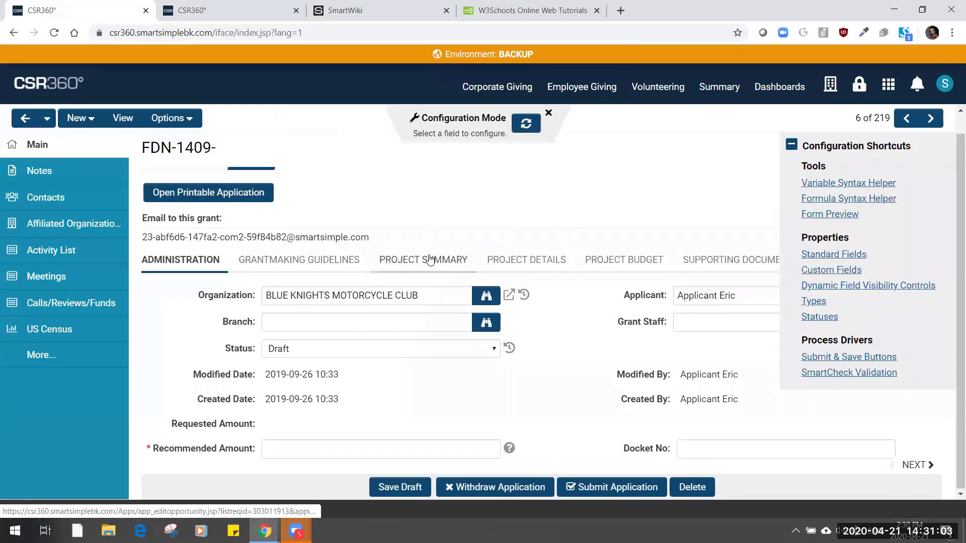
Step: Open the Project Description guidelines link, scroll through COM_Guidelines.pdf, and go back to the grant
click(431, 259)
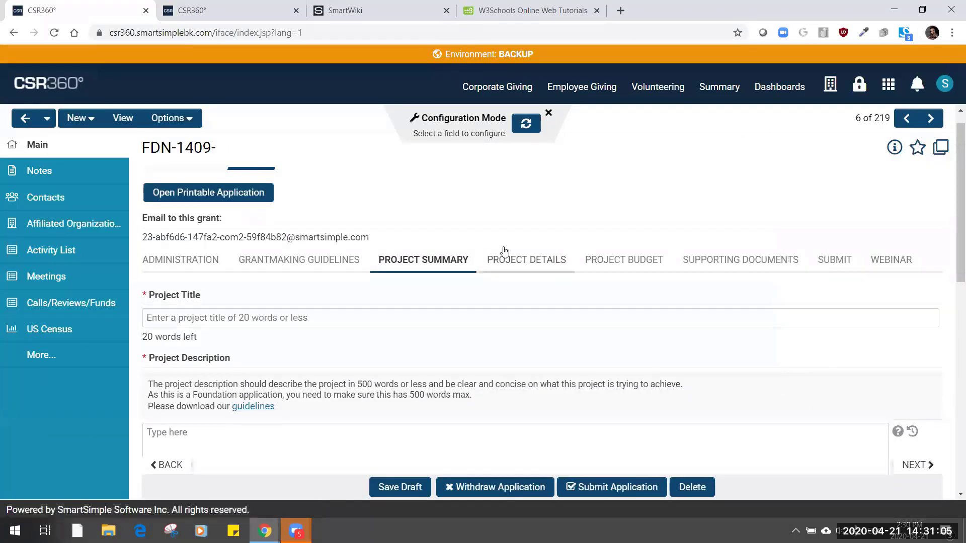
click(249, 408)
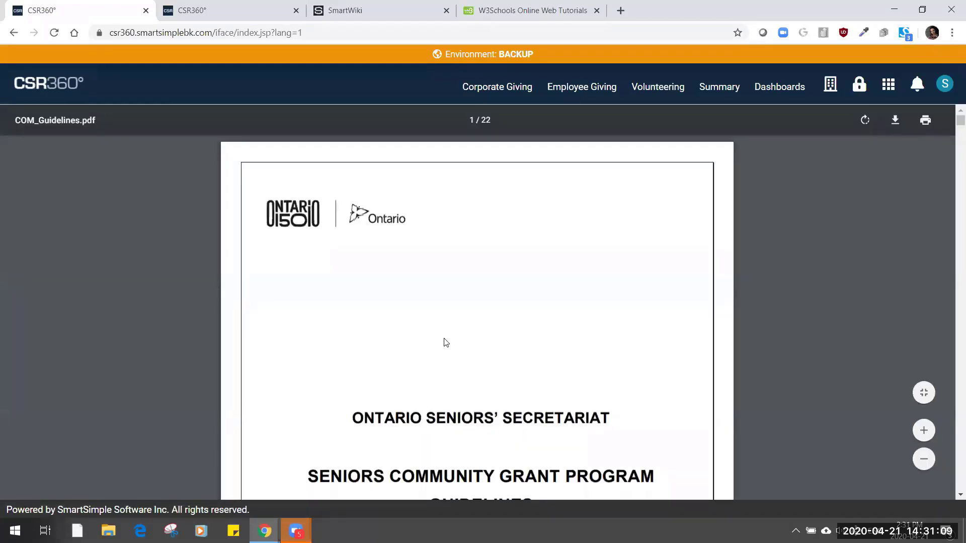
scroll(446, 342, down, 15)
scroll(446, 342, down, 20)
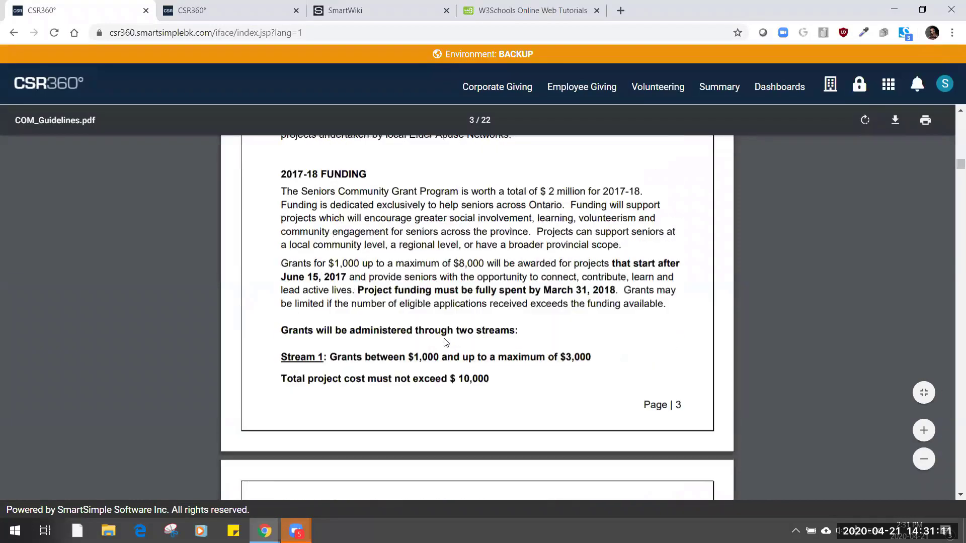
scroll(446, 342, down, 20)
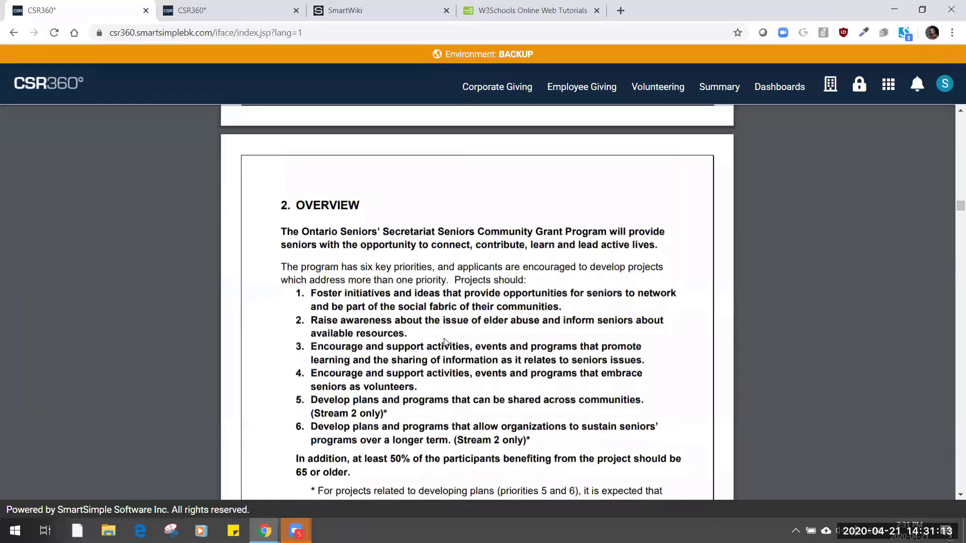
scroll(445, 343, down, 15)
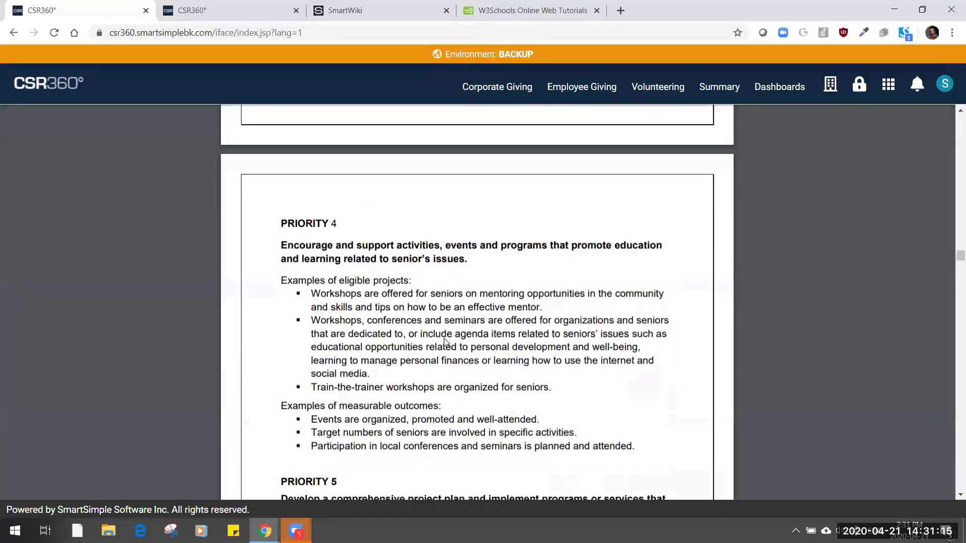
scroll(445, 342, down, 15)
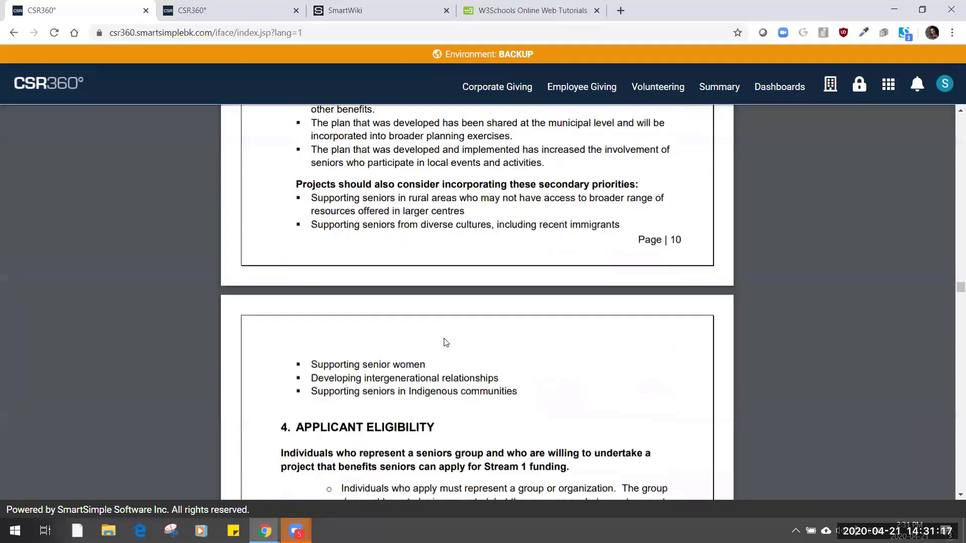
click(18, 32)
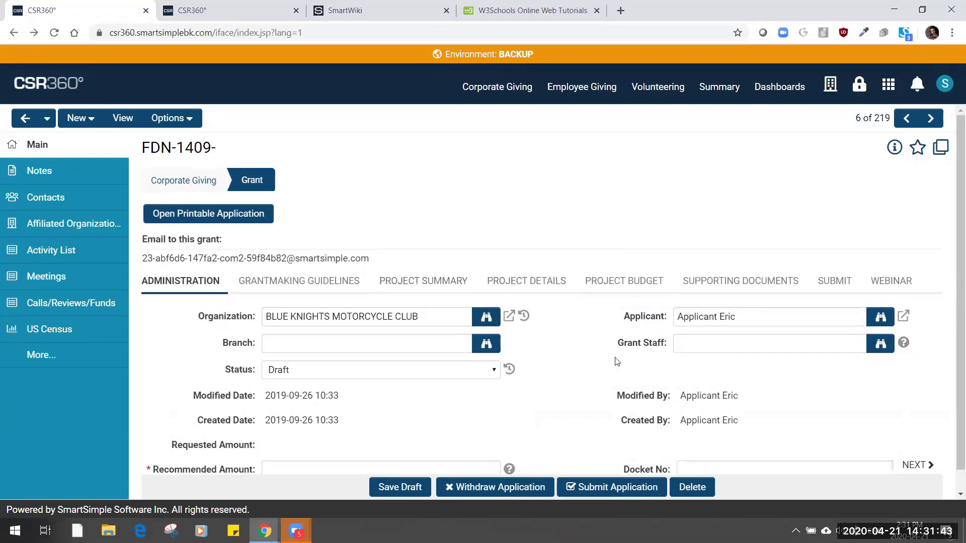
Step: Turn on Configuration Mode for the grant from the Project Summary section's options
click(423, 290)
click(191, 119)
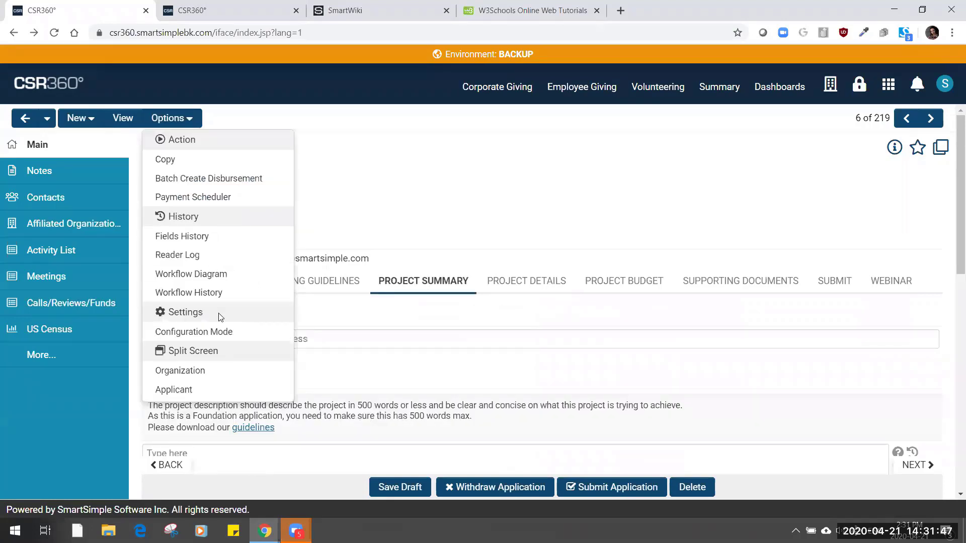
click(221, 330)
Step: Review the Project Title field's permissions, then show the Grantmaking Guidelines section
click(385, 318)
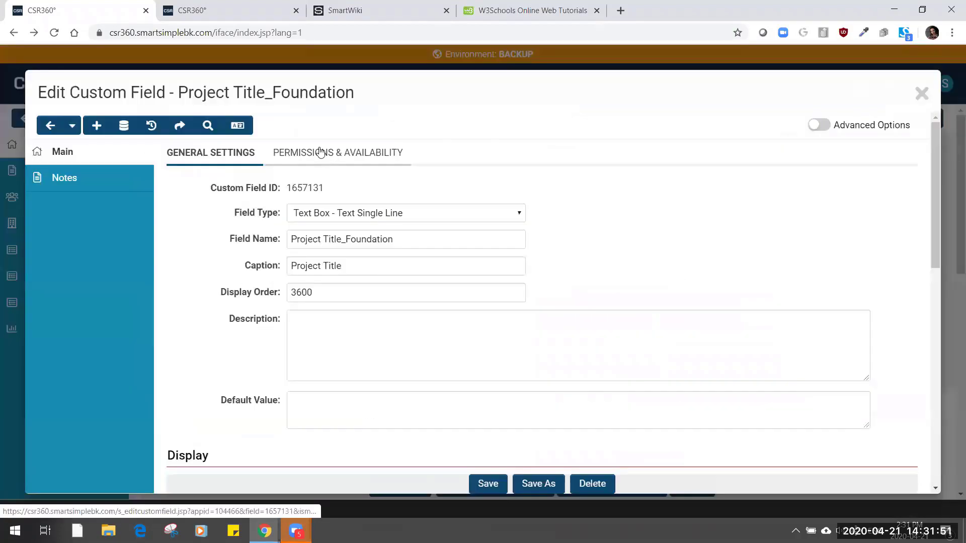
click(320, 153)
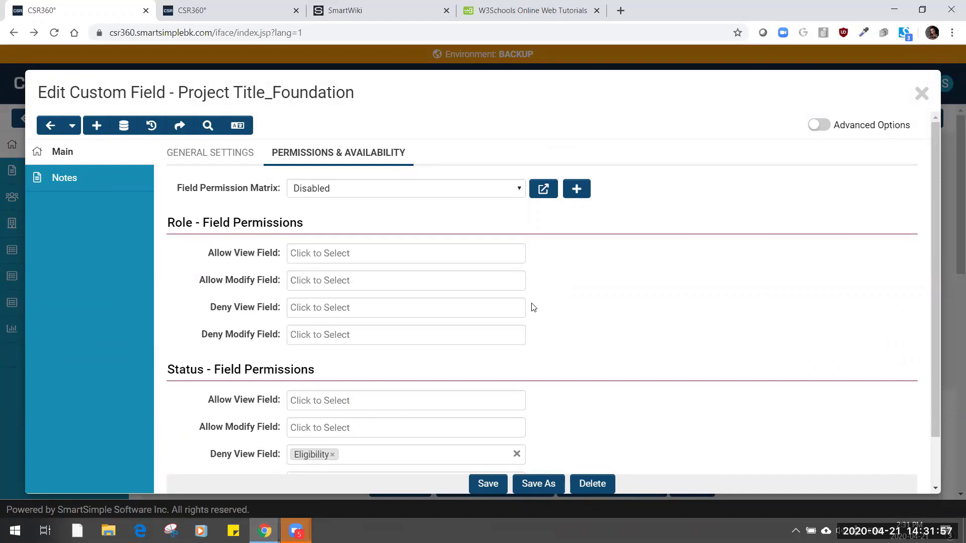
click(920, 94)
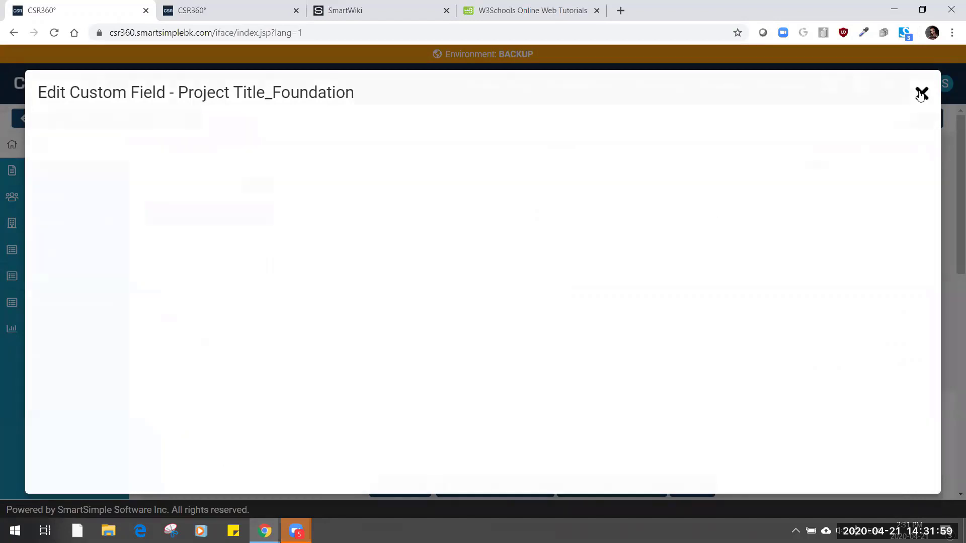
click(283, 287)
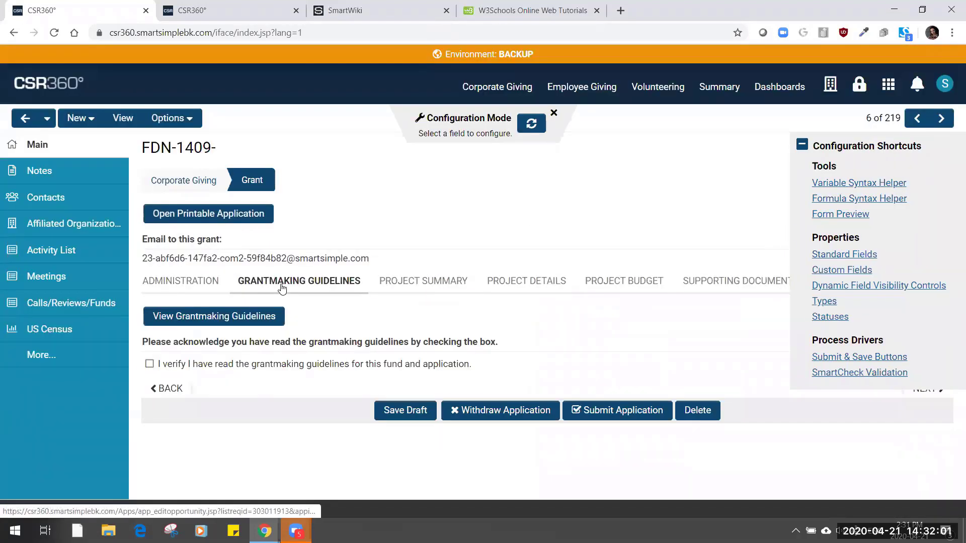
click(170, 269)
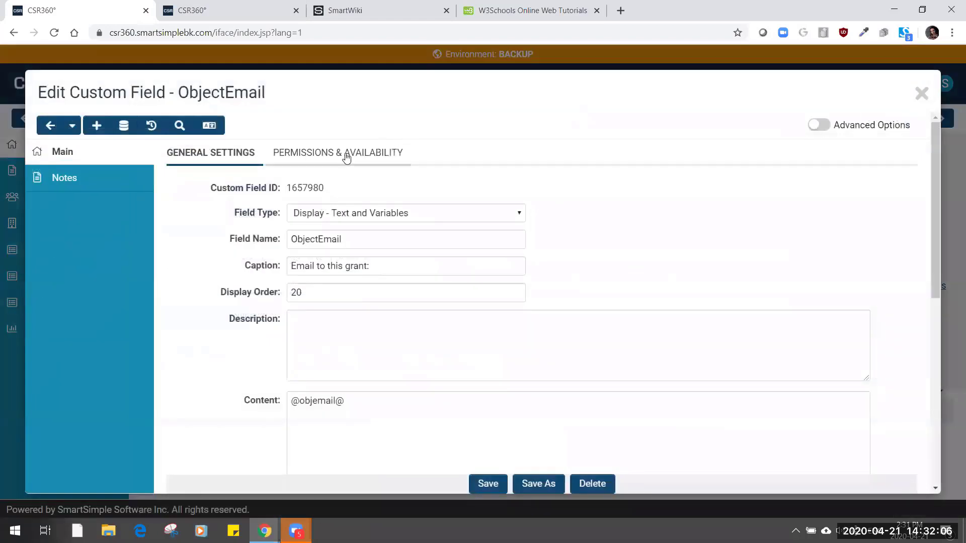
click(346, 155)
scroll(644, 358, down, 1)
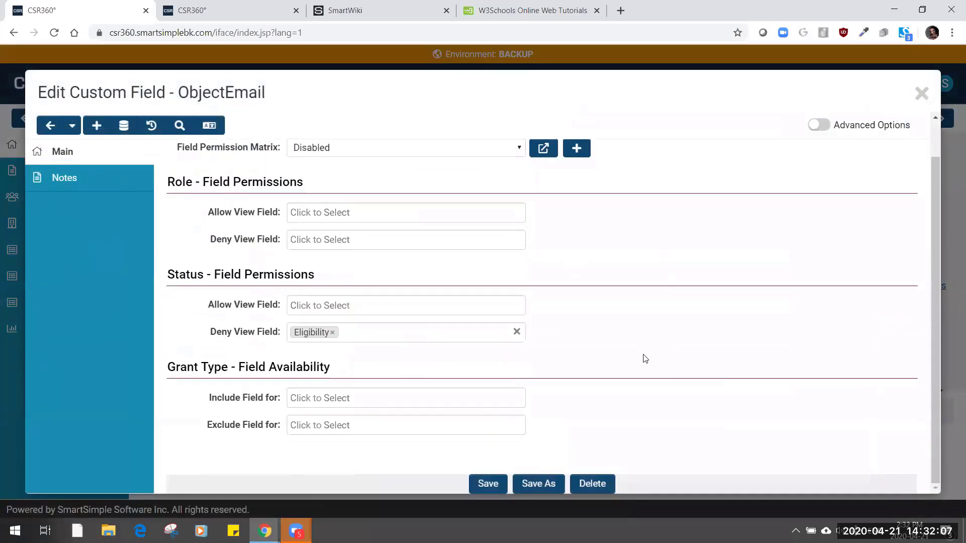
drag(167, 368, 333, 370)
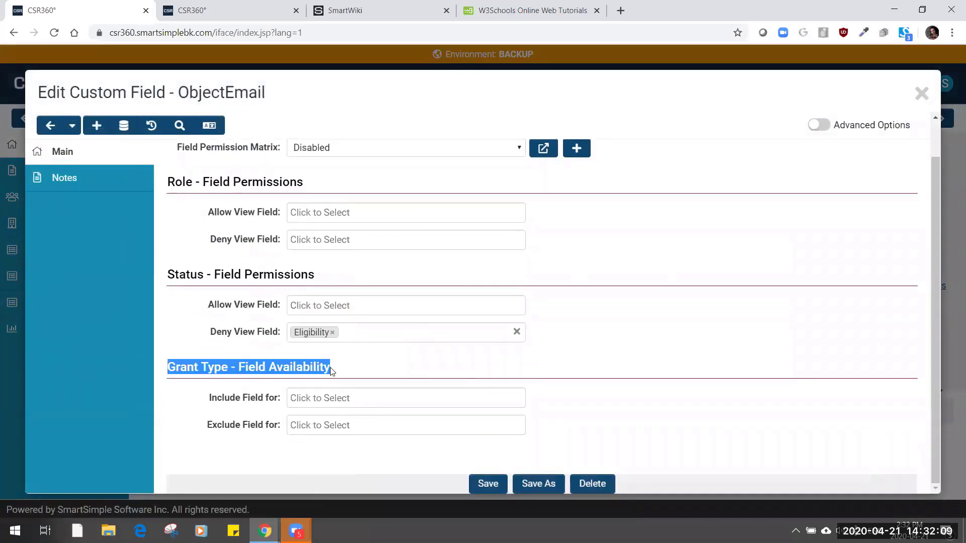
click(374, 390)
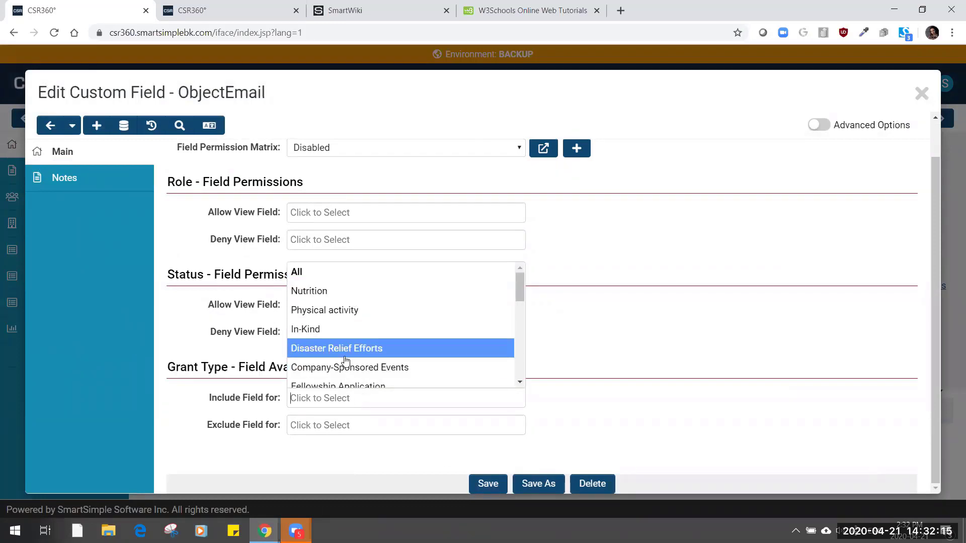
scroll(352, 353, down, 5)
scroll(375, 360, up, 5)
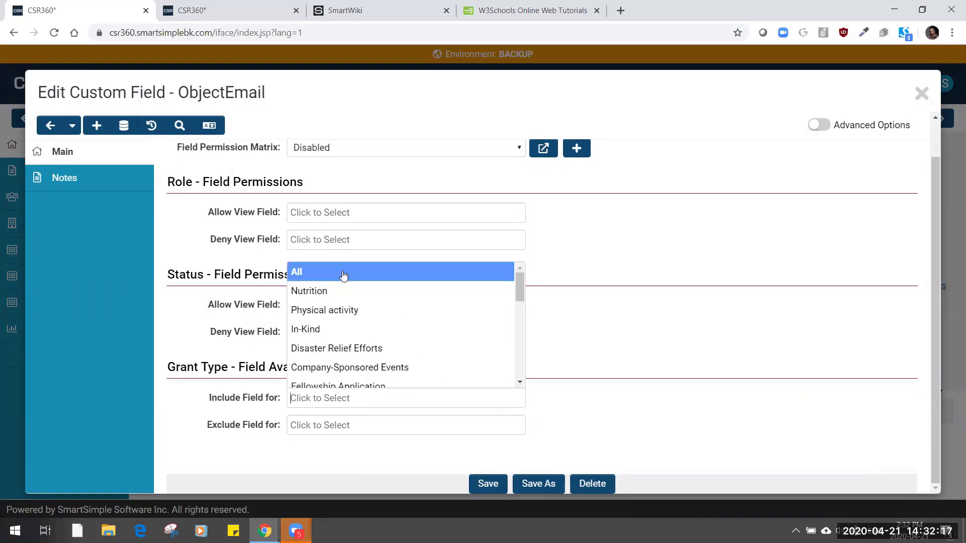
click(342, 271)
scroll(849, 301, down, 2)
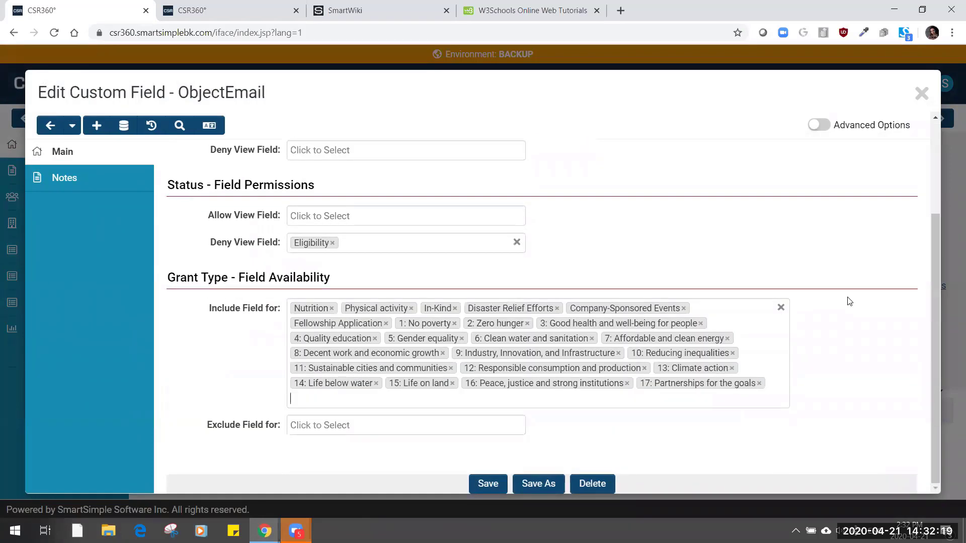
scroll(850, 301, up, 3)
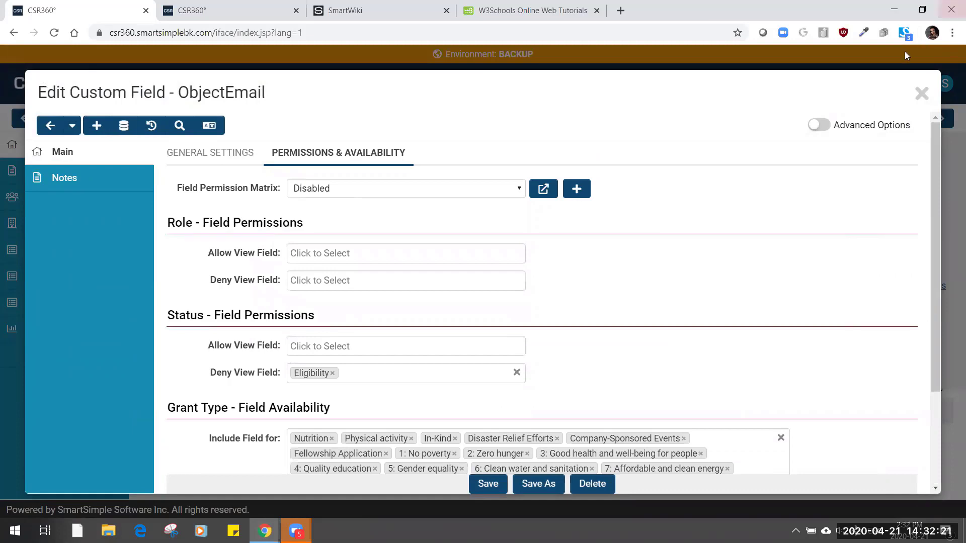
click(922, 93)
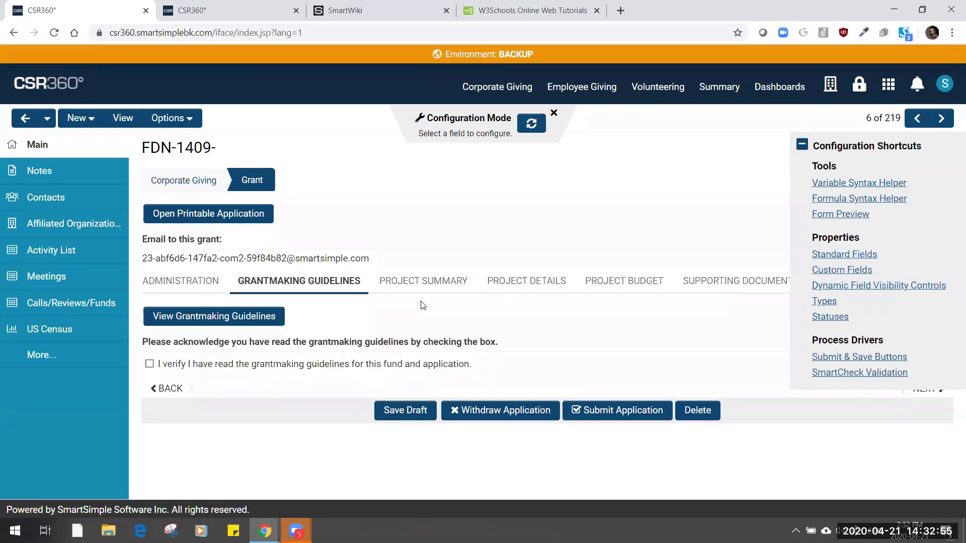
Step: From the acknowledgement field's settings, start a New Custom Field and list its field types
click(318, 355)
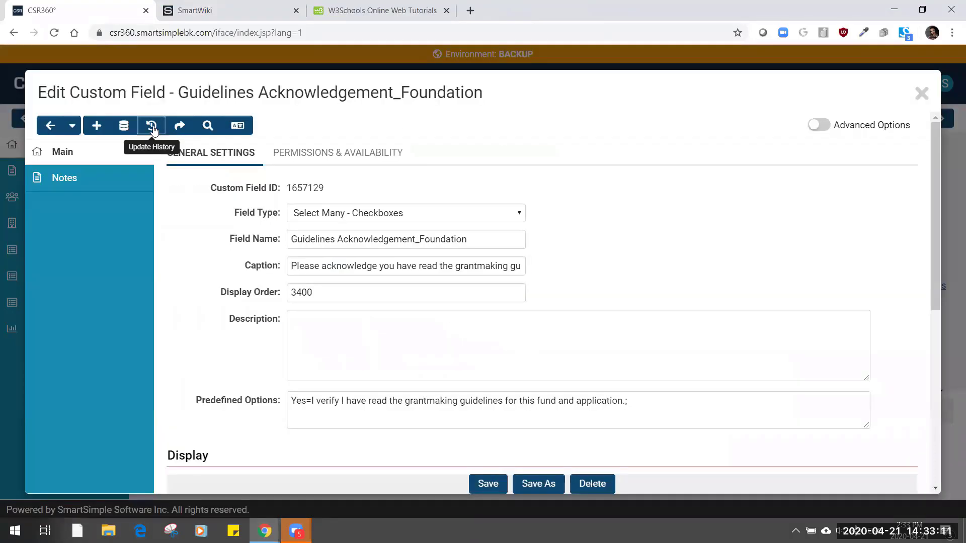
click(91, 129)
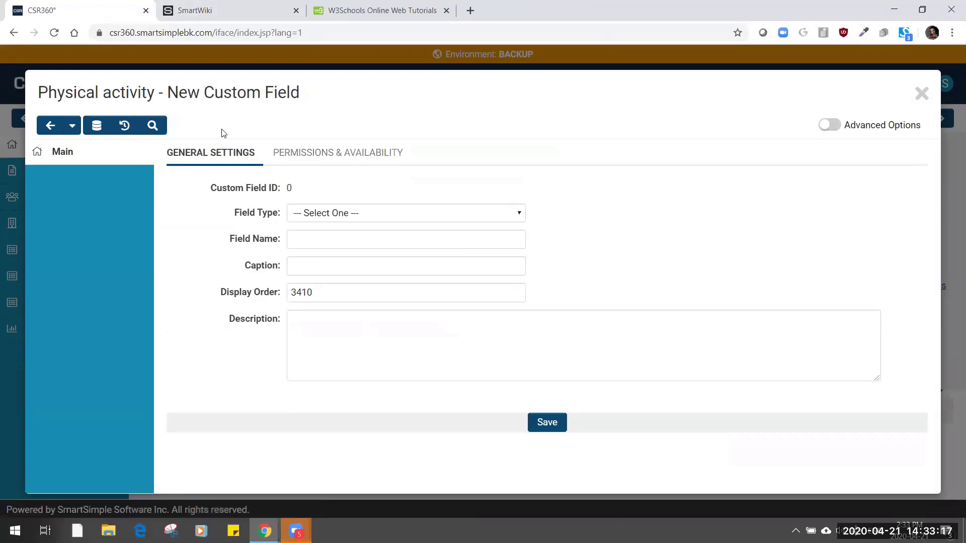
click(311, 215)
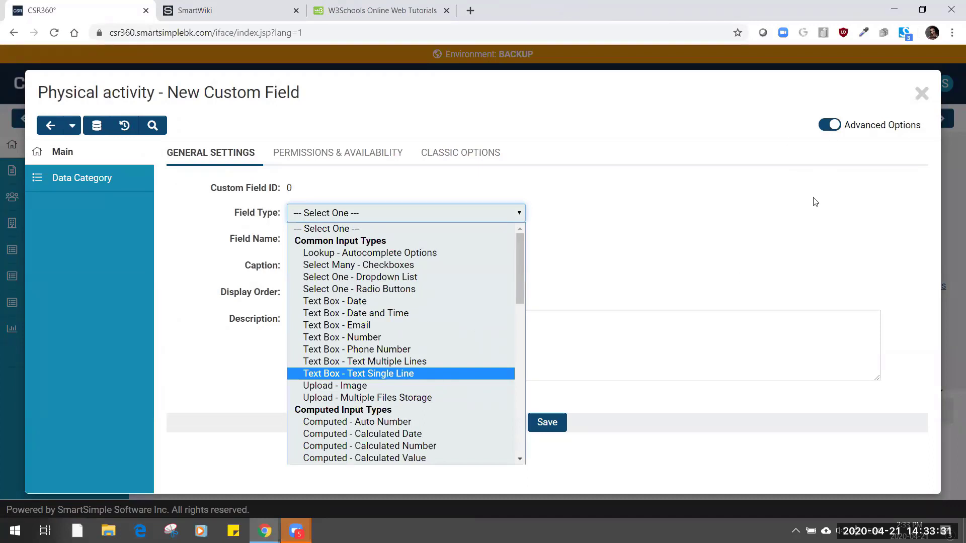
Step: Try Computed - Calculated Number, then switch the field type to Display - Instructions
click(450, 444)
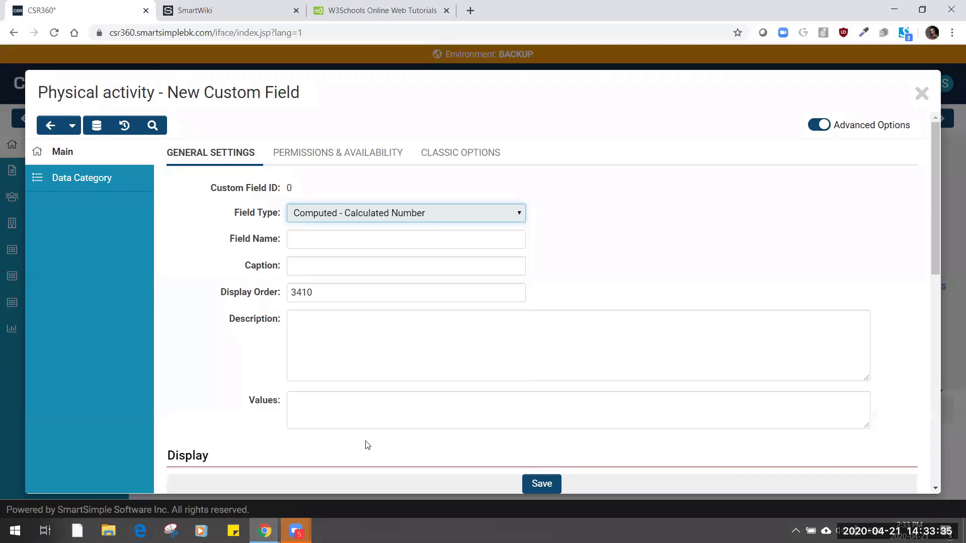
click(326, 409)
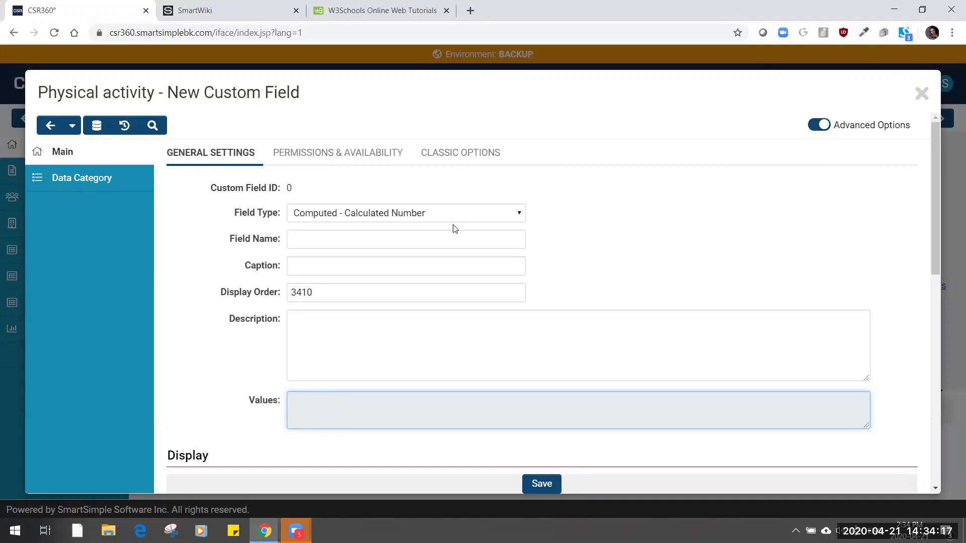
click(443, 217)
scroll(448, 356, down, 4)
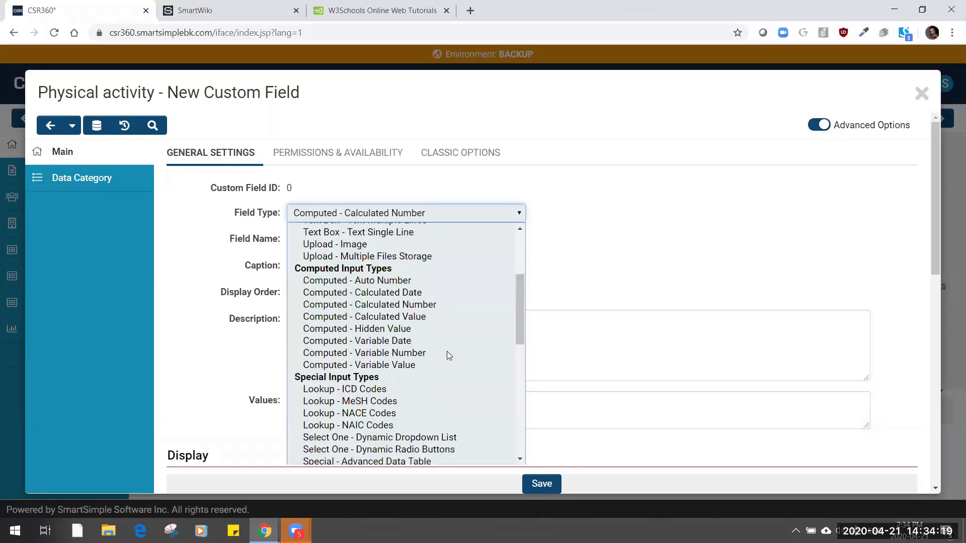
scroll(399, 304, down, 3)
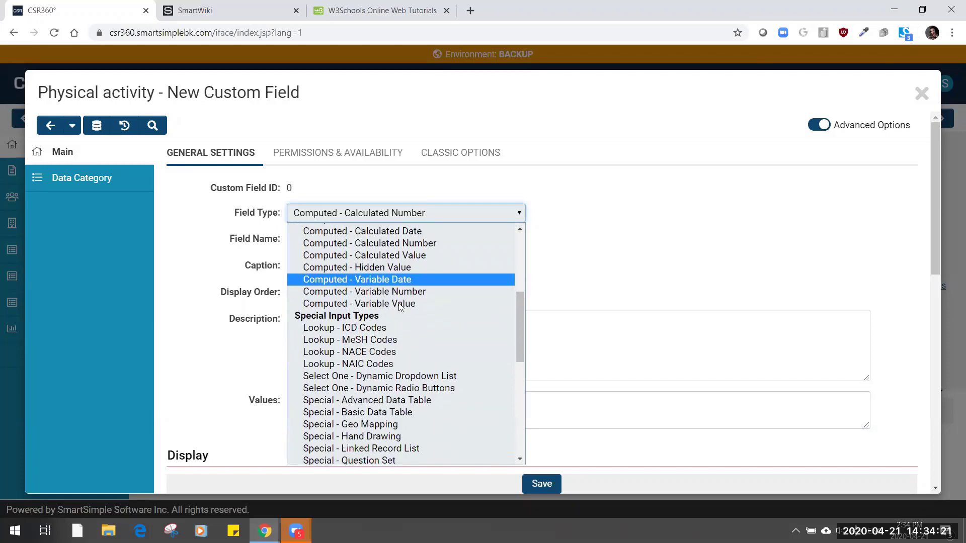
scroll(400, 307, down, 5)
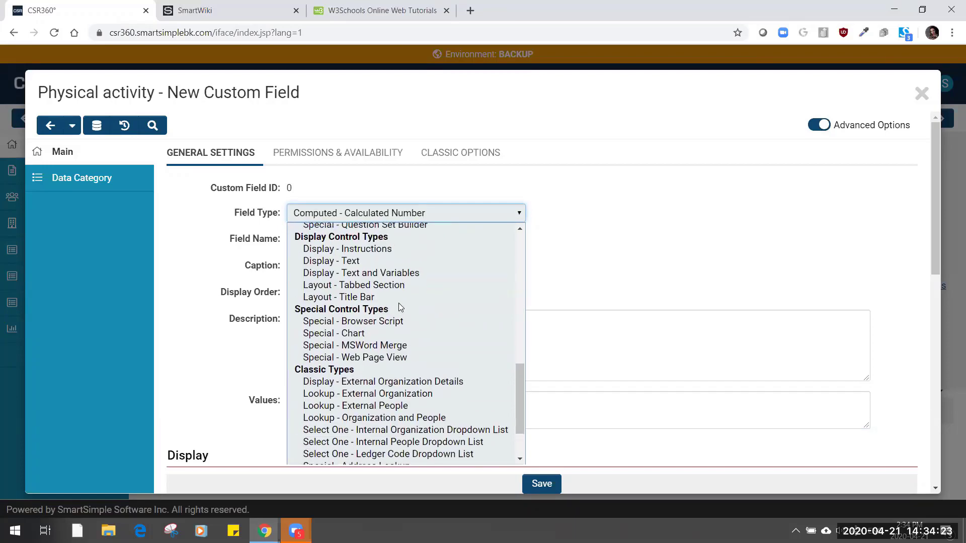
click(338, 256)
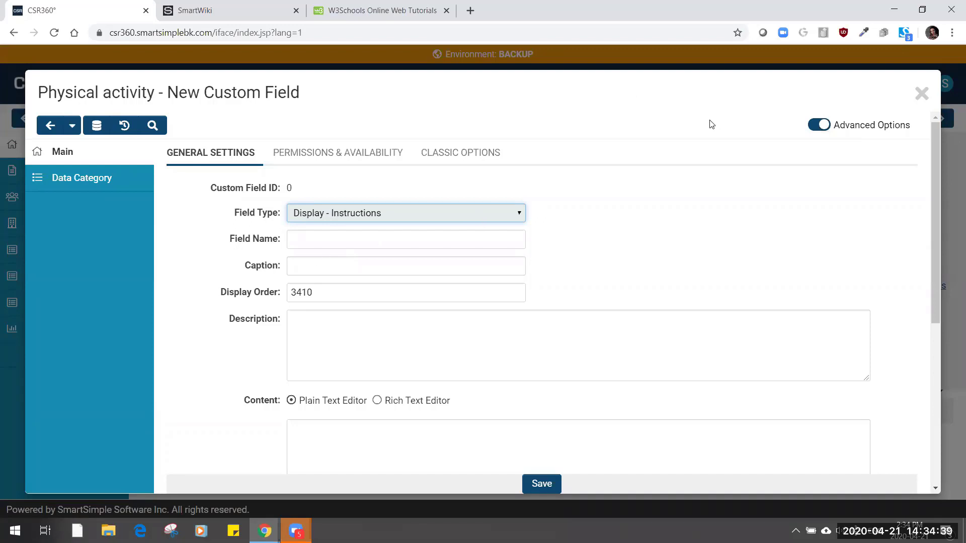
Step: Review the new field's permissions, close it unsaved, and collapse Configuration Shortcuts
click(337, 153)
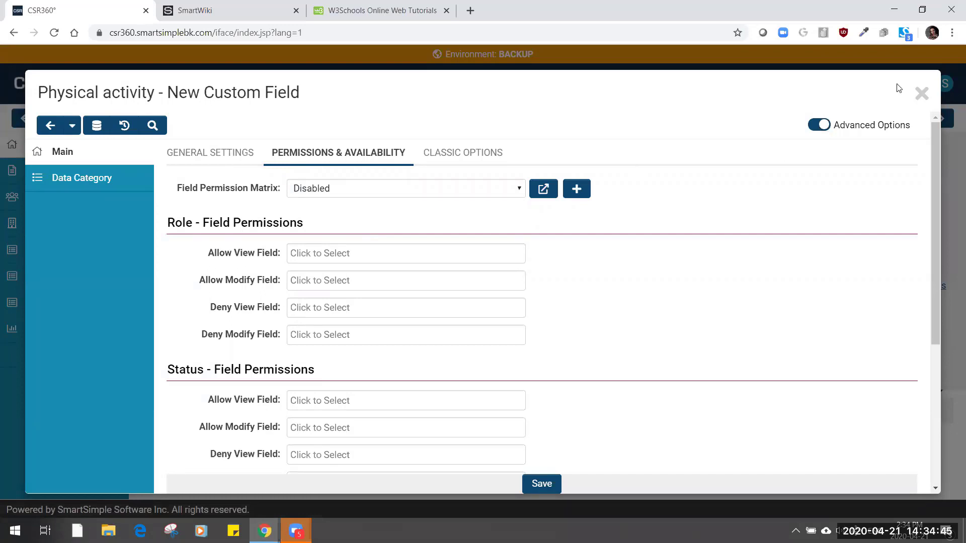
click(921, 95)
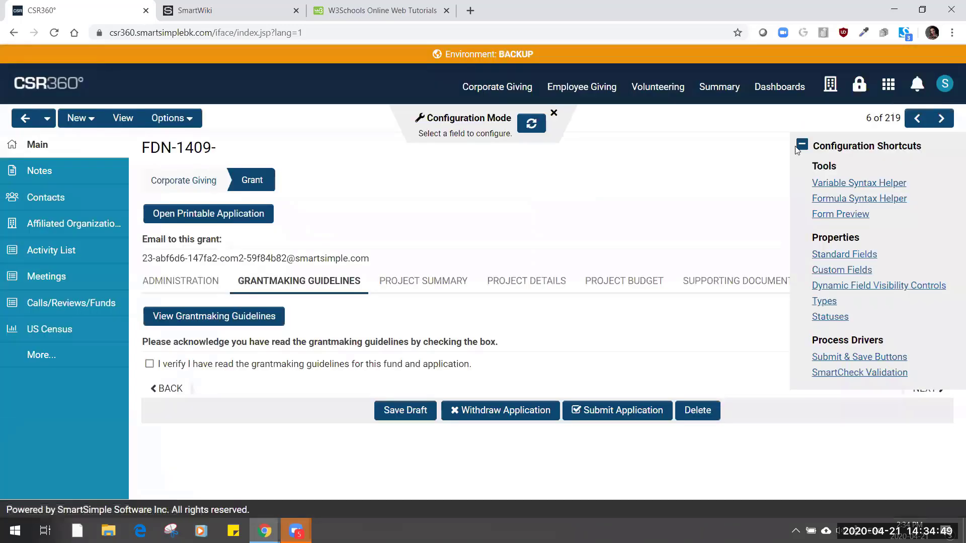
click(801, 146)
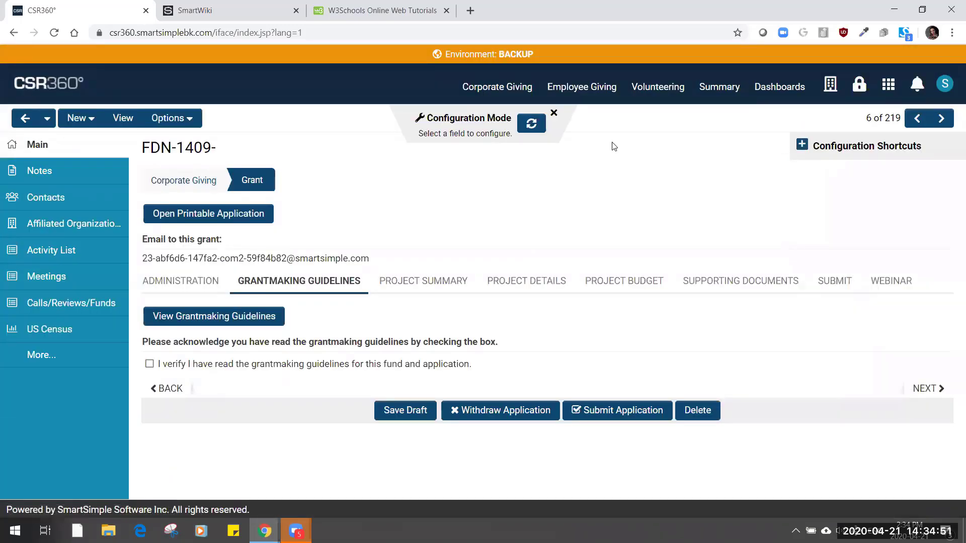